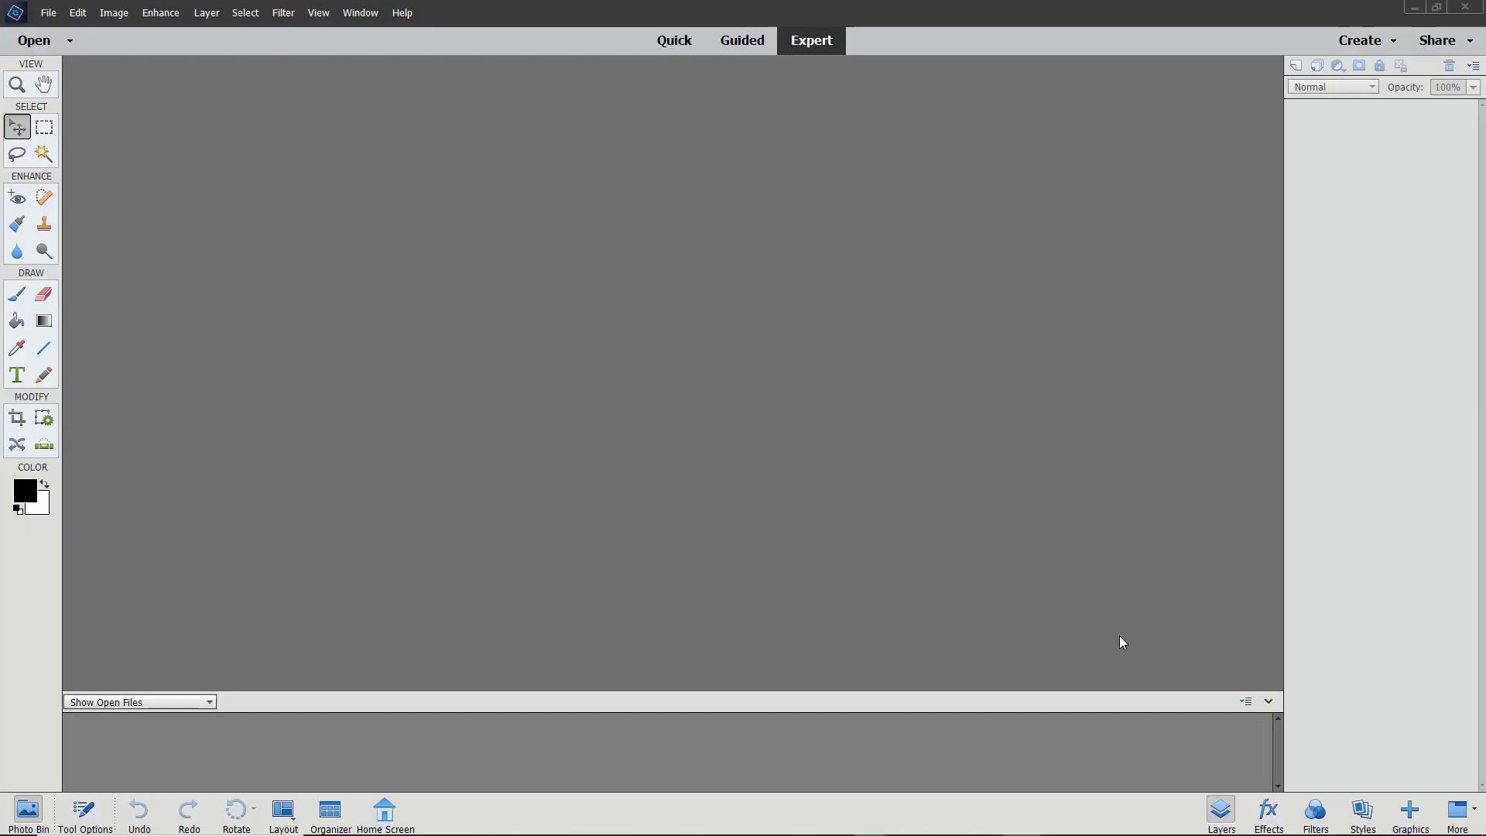
- Open 7-multiples-001.dng through 7-multiples-JPG (4).JPG from Camera RAW Basics Series in Camera Raw
{"action": "left_click", "coordinate": [49, 13]}
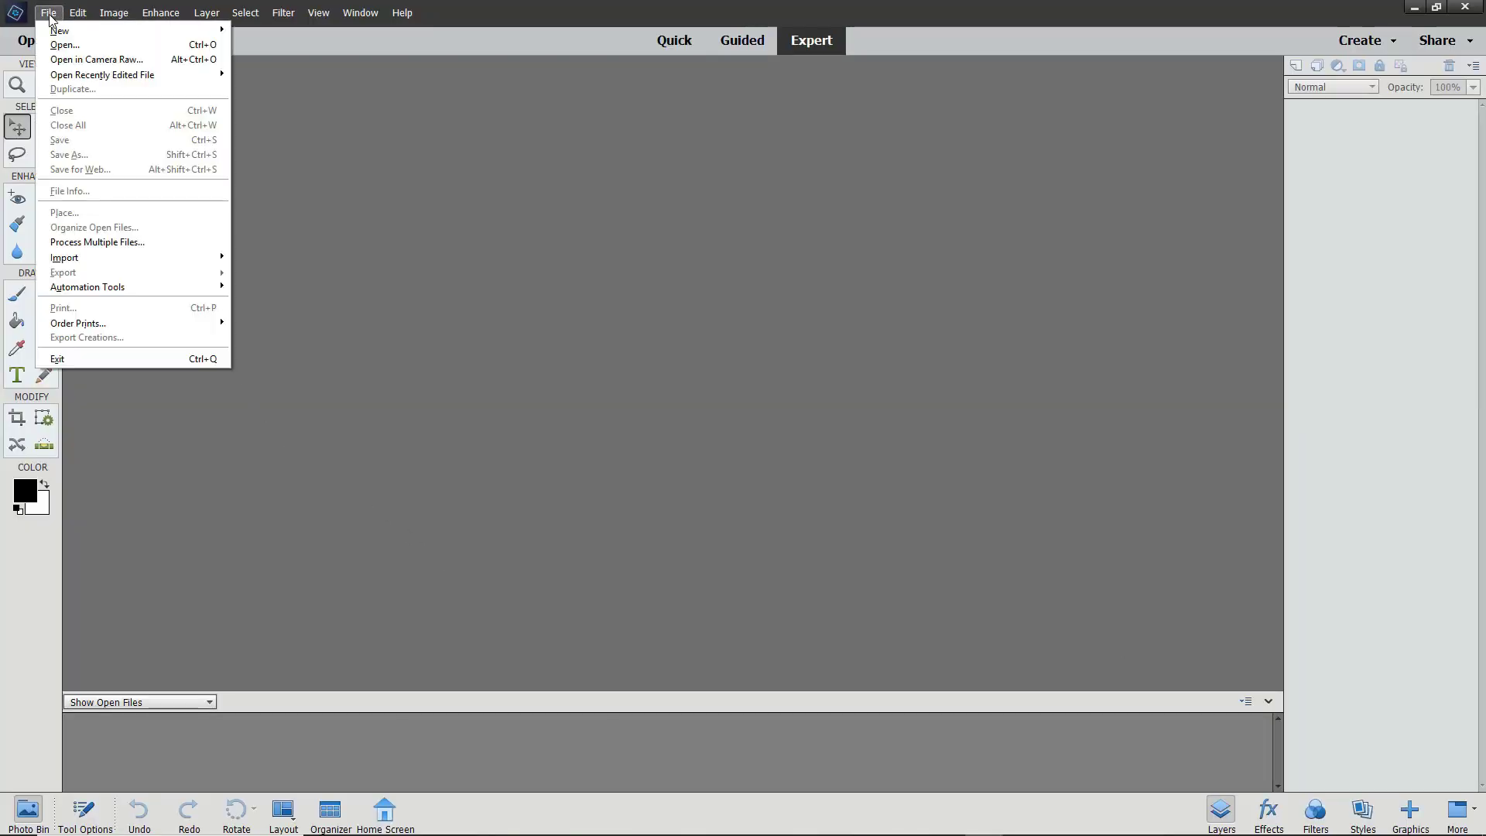
{"action": "left_click", "coordinate": [66, 61]}
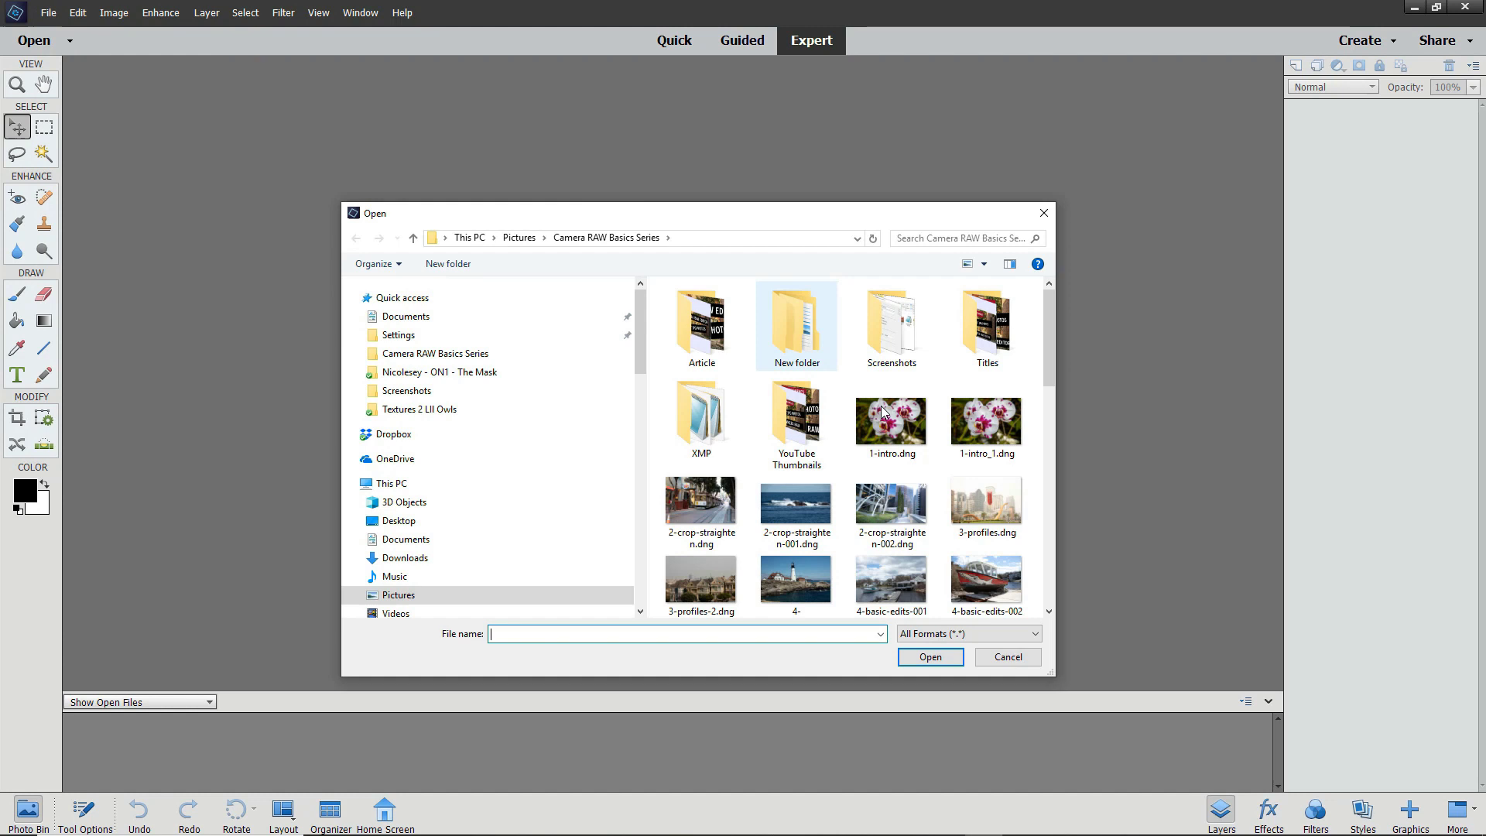
{"action": "left_click_drag", "start_coordinate": [1051, 357], "coordinate": [1039, 507]}
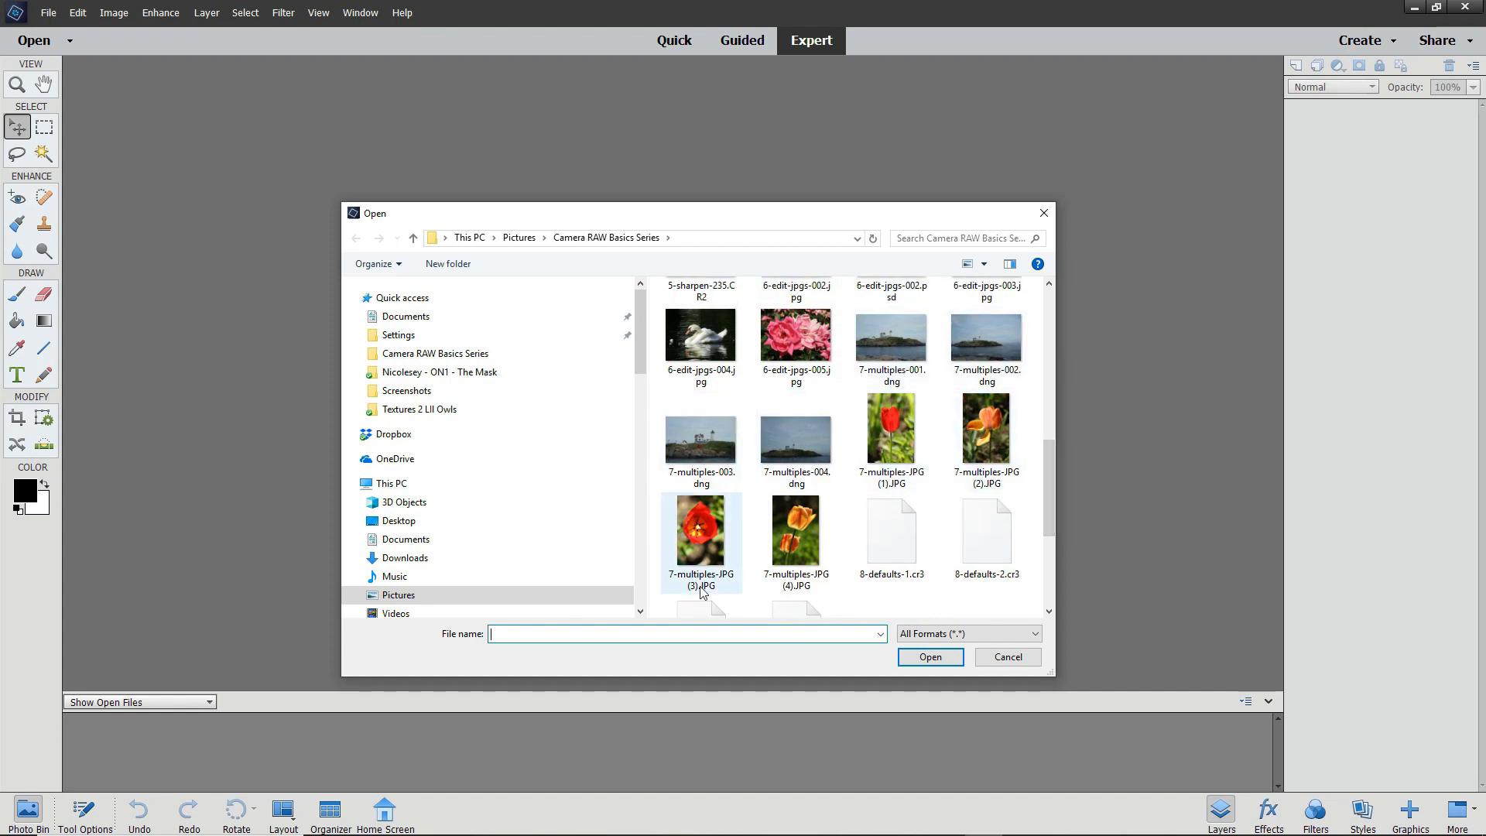
{"action": "left_click", "coordinate": [796, 441]}
{"action": "left_click", "coordinate": [898, 345]}
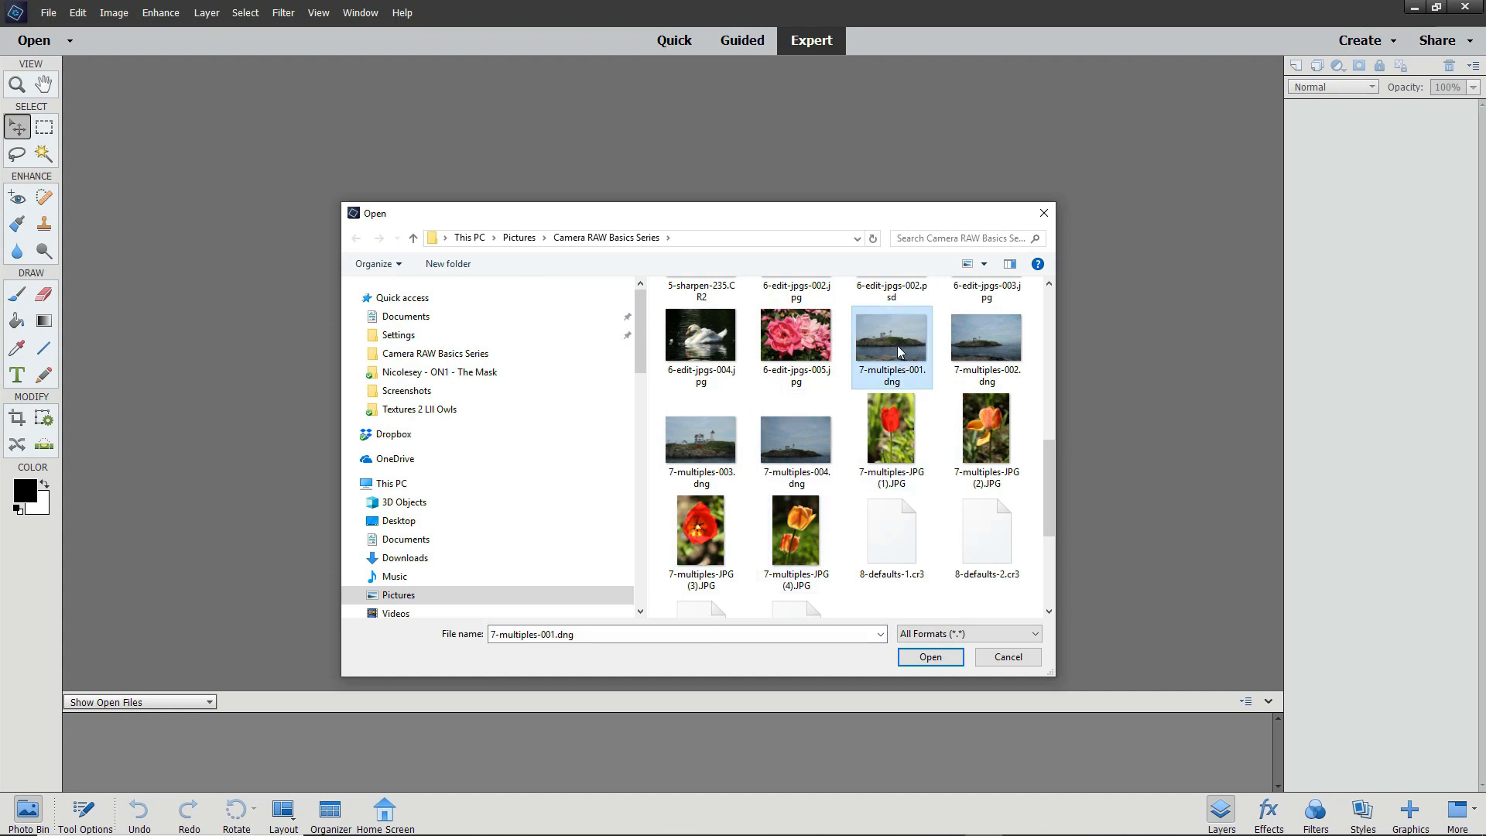
{"action": "left_click", "coordinate": [800, 537], "text": "shift"}
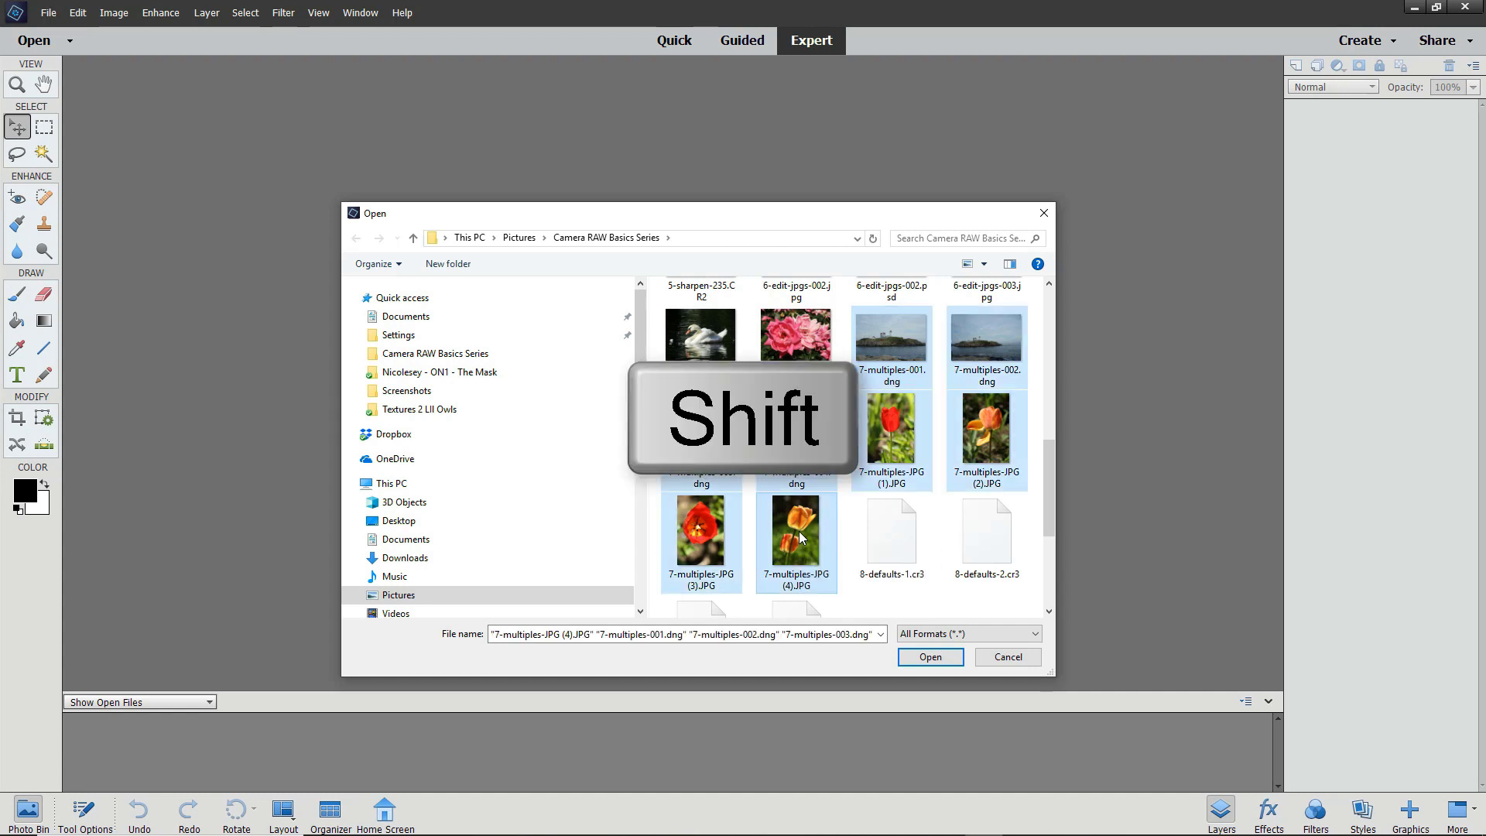
{"action": "left_click", "coordinate": [935, 663]}
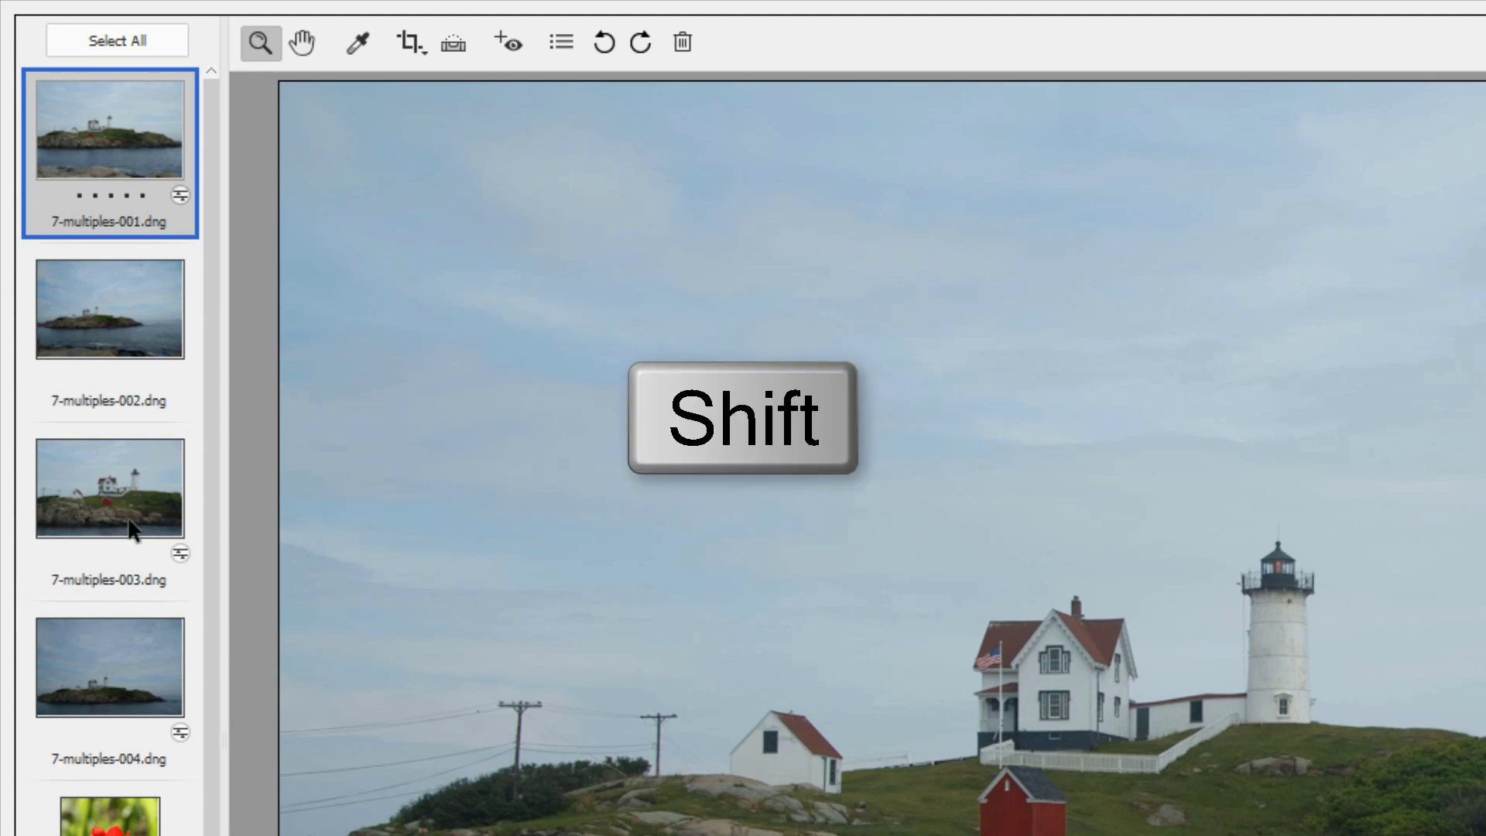
- Multi-select lighthouse thumbnails 7-multiples-001 through 004 in the filmstrip
{"action": "left_click", "coordinate": [130, 670], "text": "shift"}
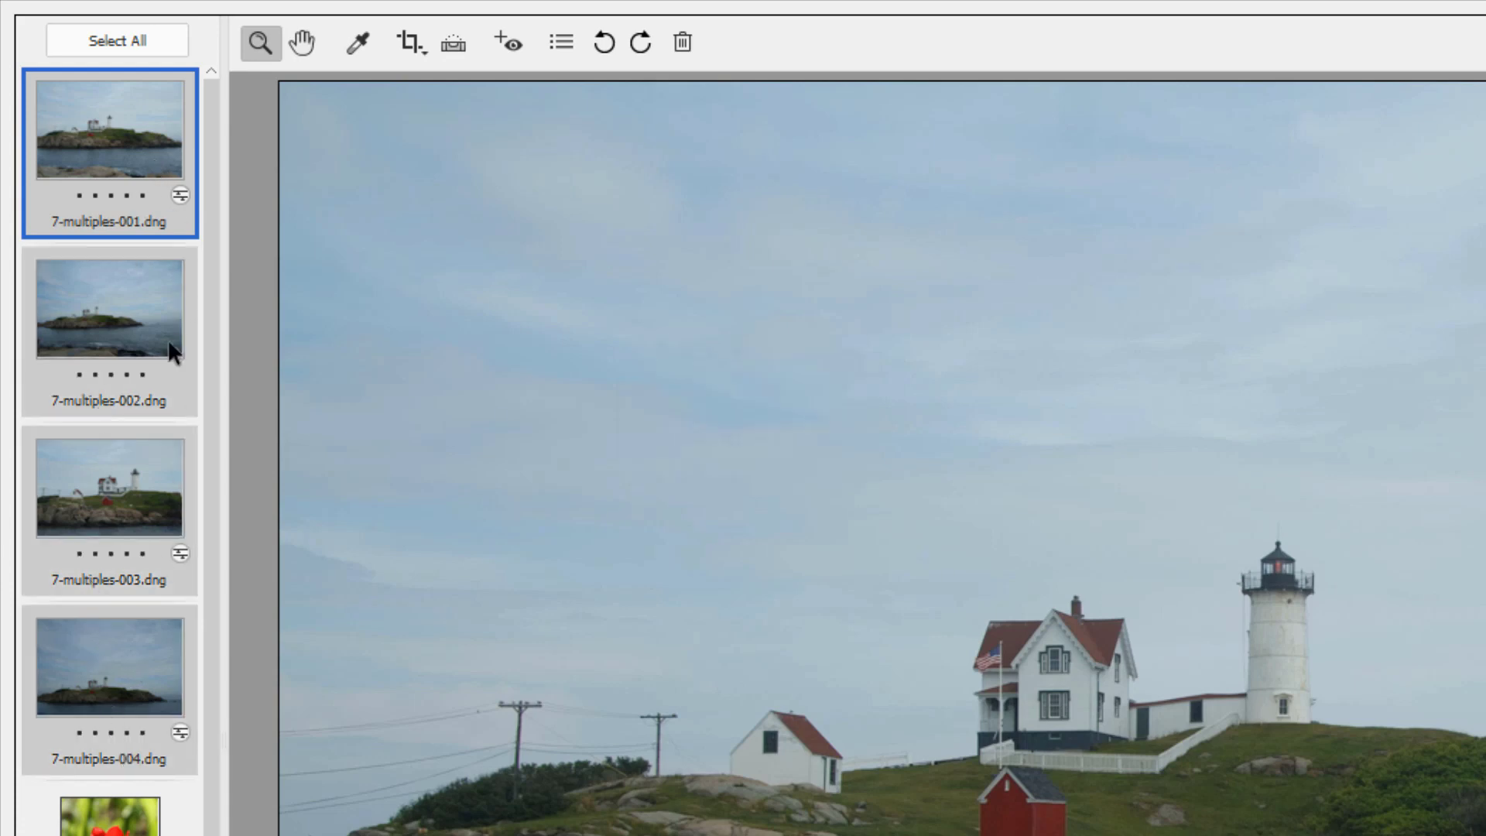
{"action": "left_click", "coordinate": [147, 349]}
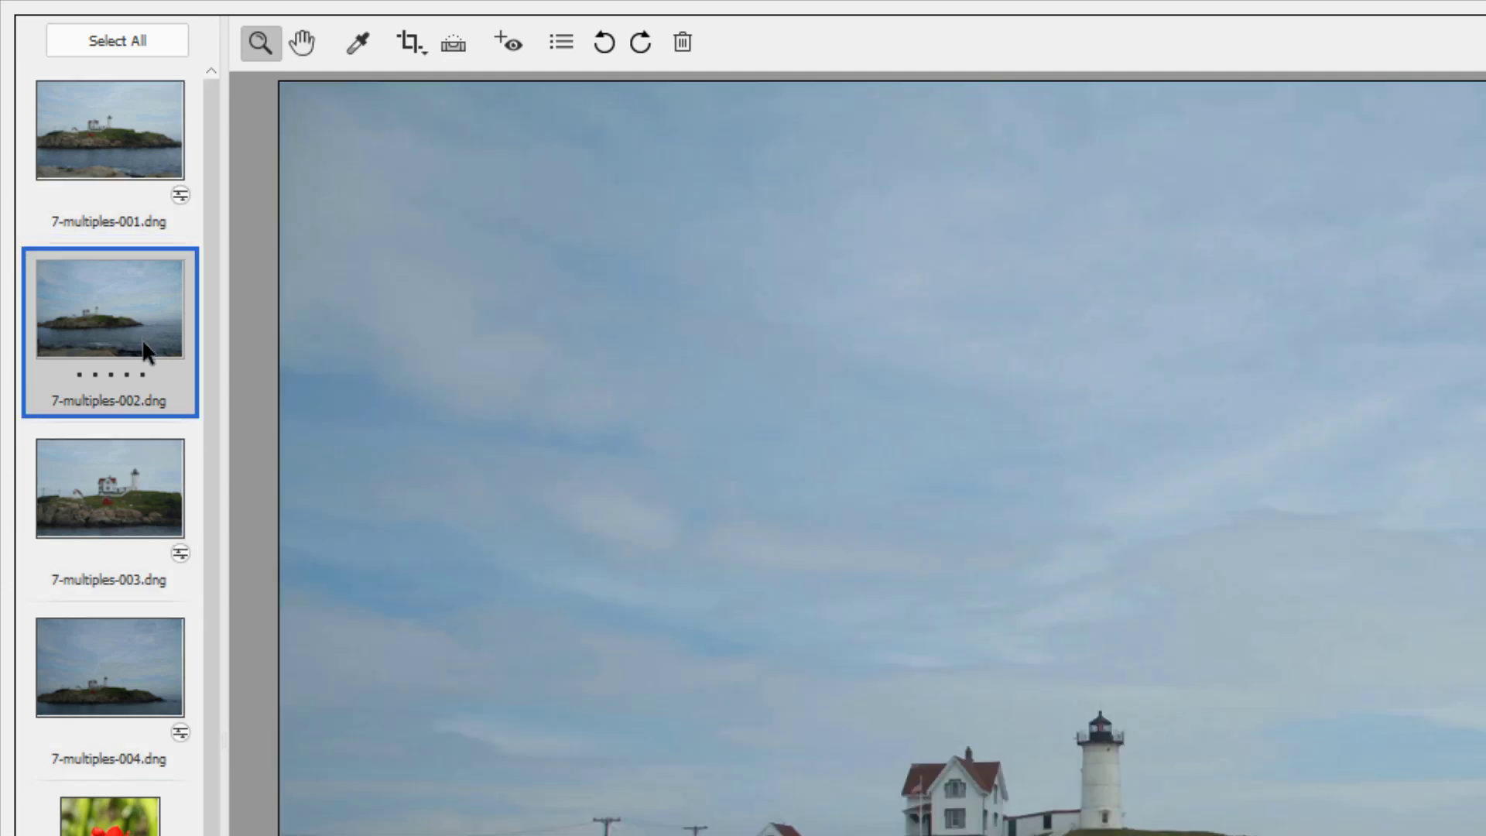
{"action": "left_click", "coordinate": [154, 140]}
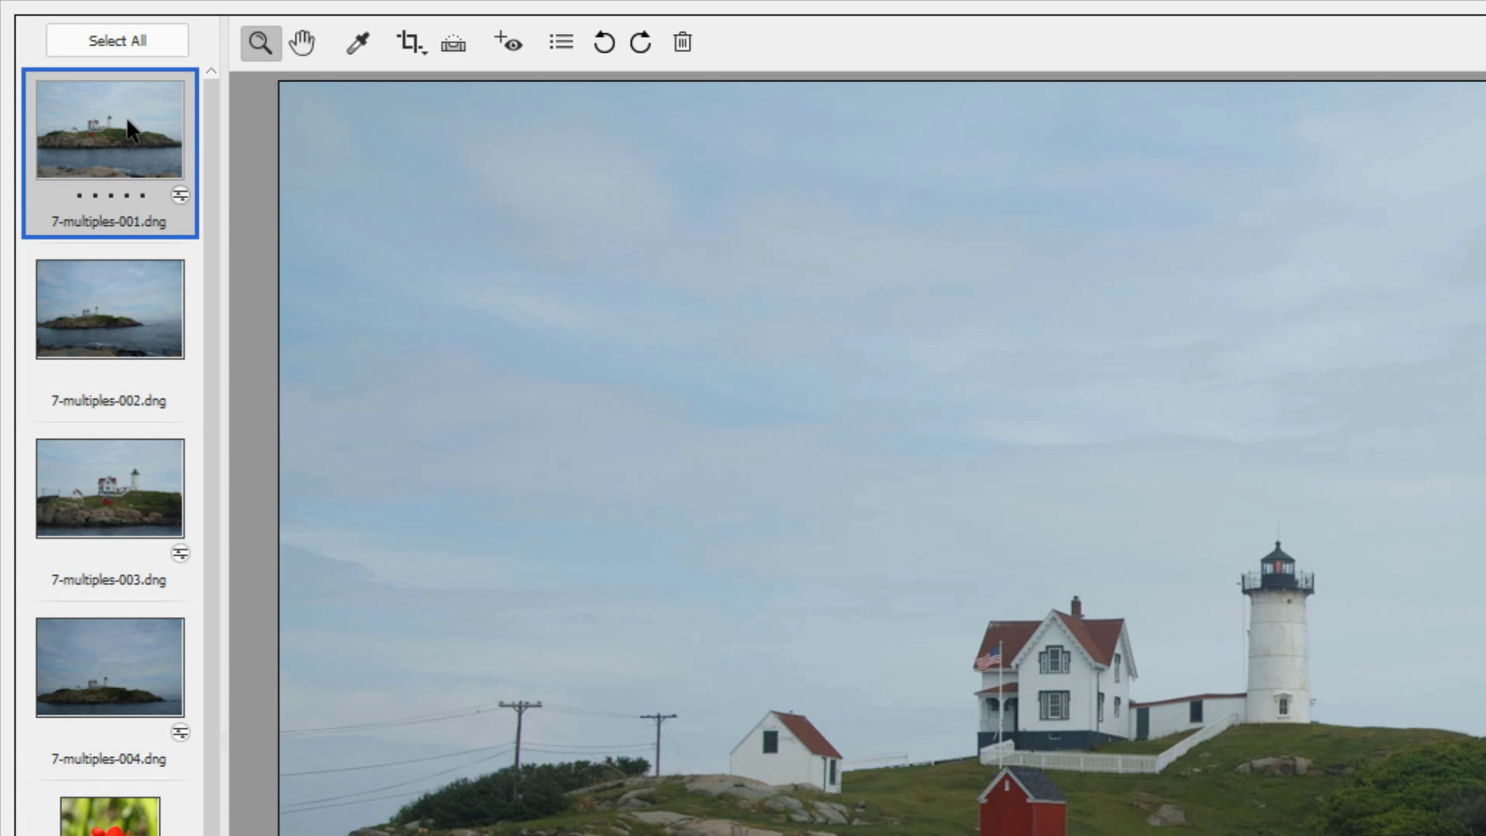
{"action": "key", "text": "ctrl"}
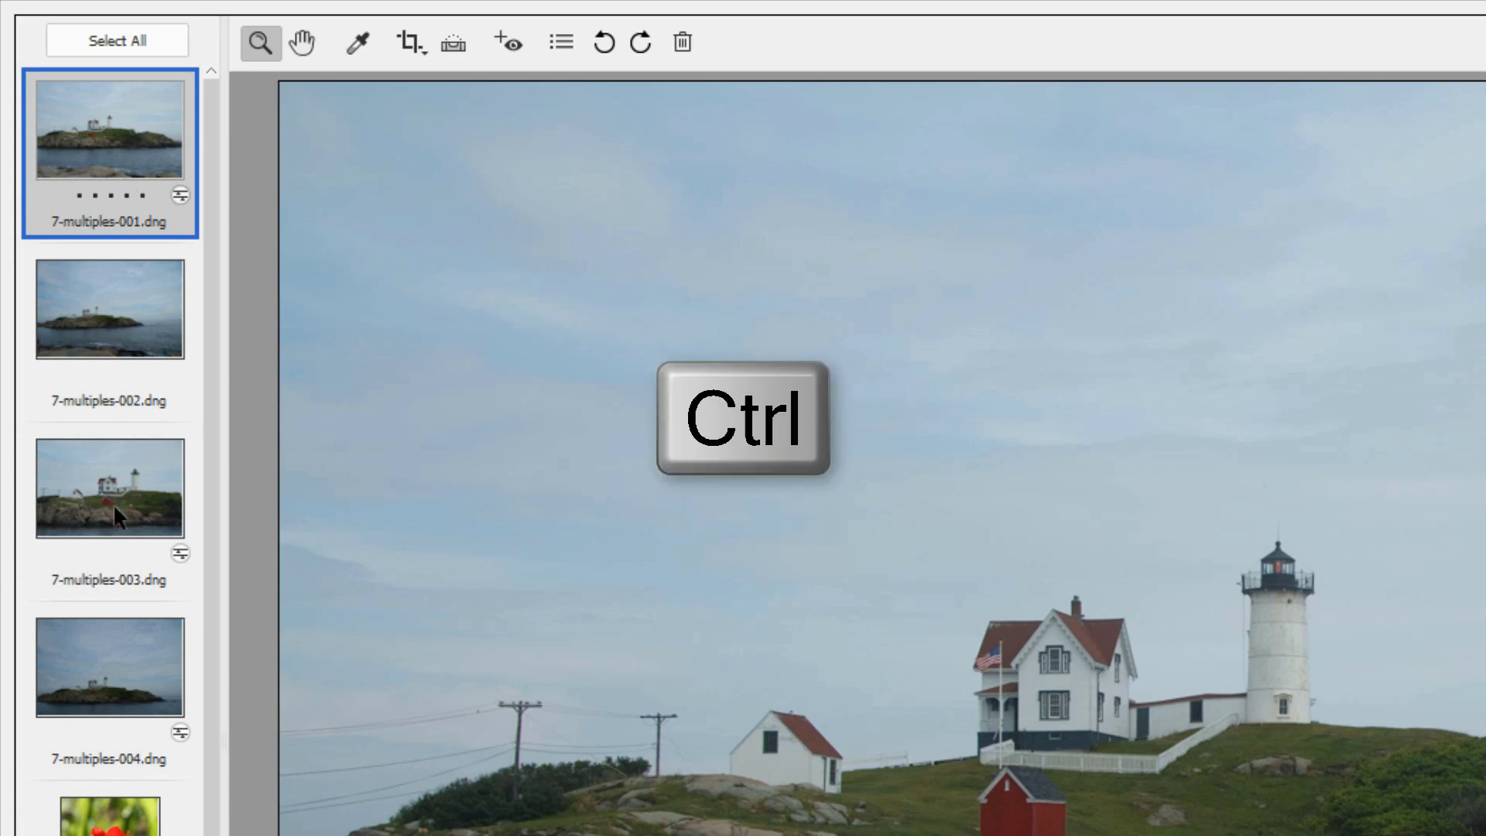
{"action": "left_click", "coordinate": [113, 503], "text": "ctrl"}
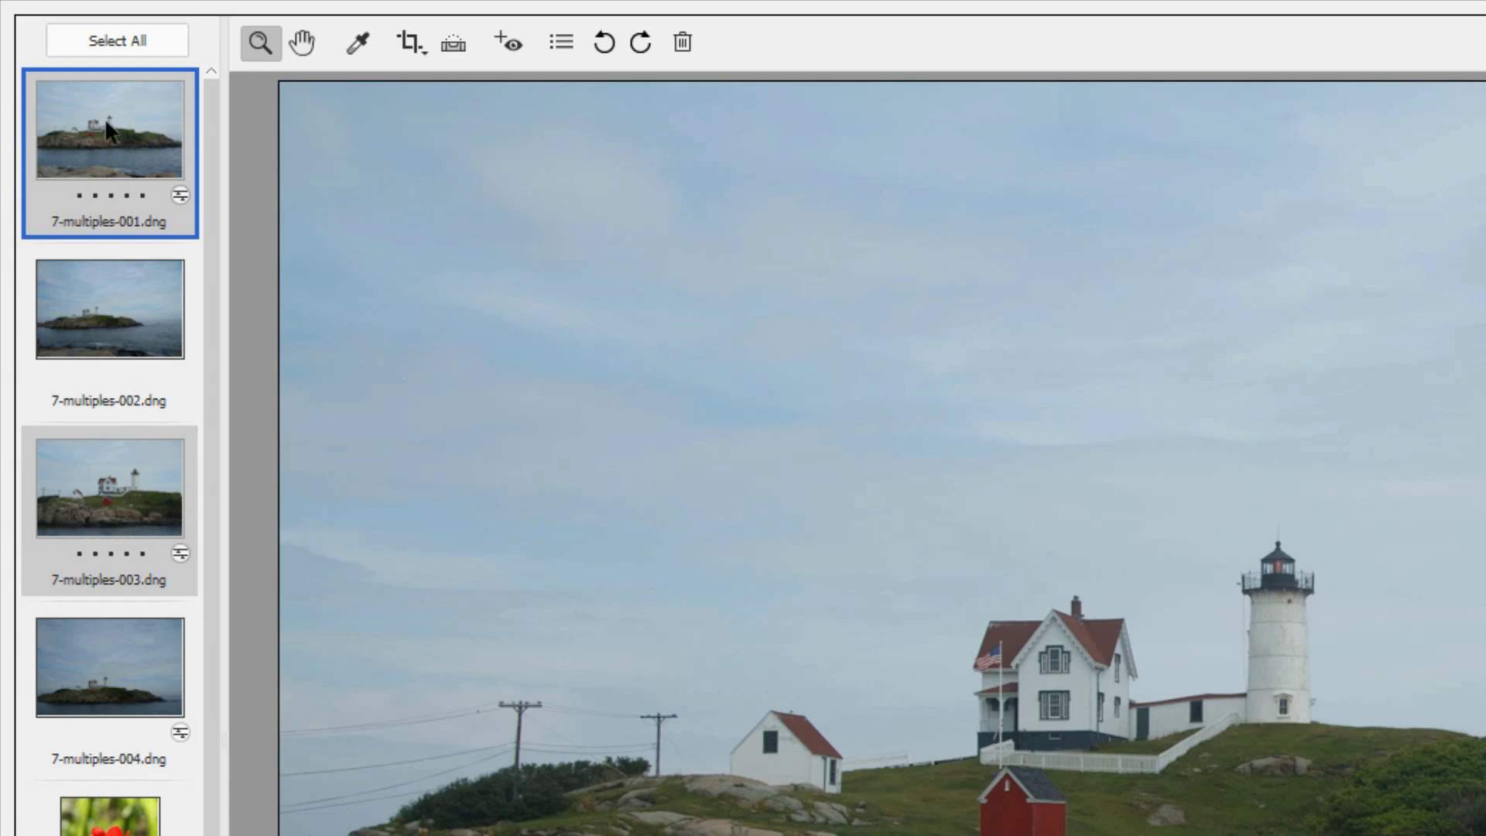
{"action": "left_click", "coordinate": [131, 687], "text": "shift"}
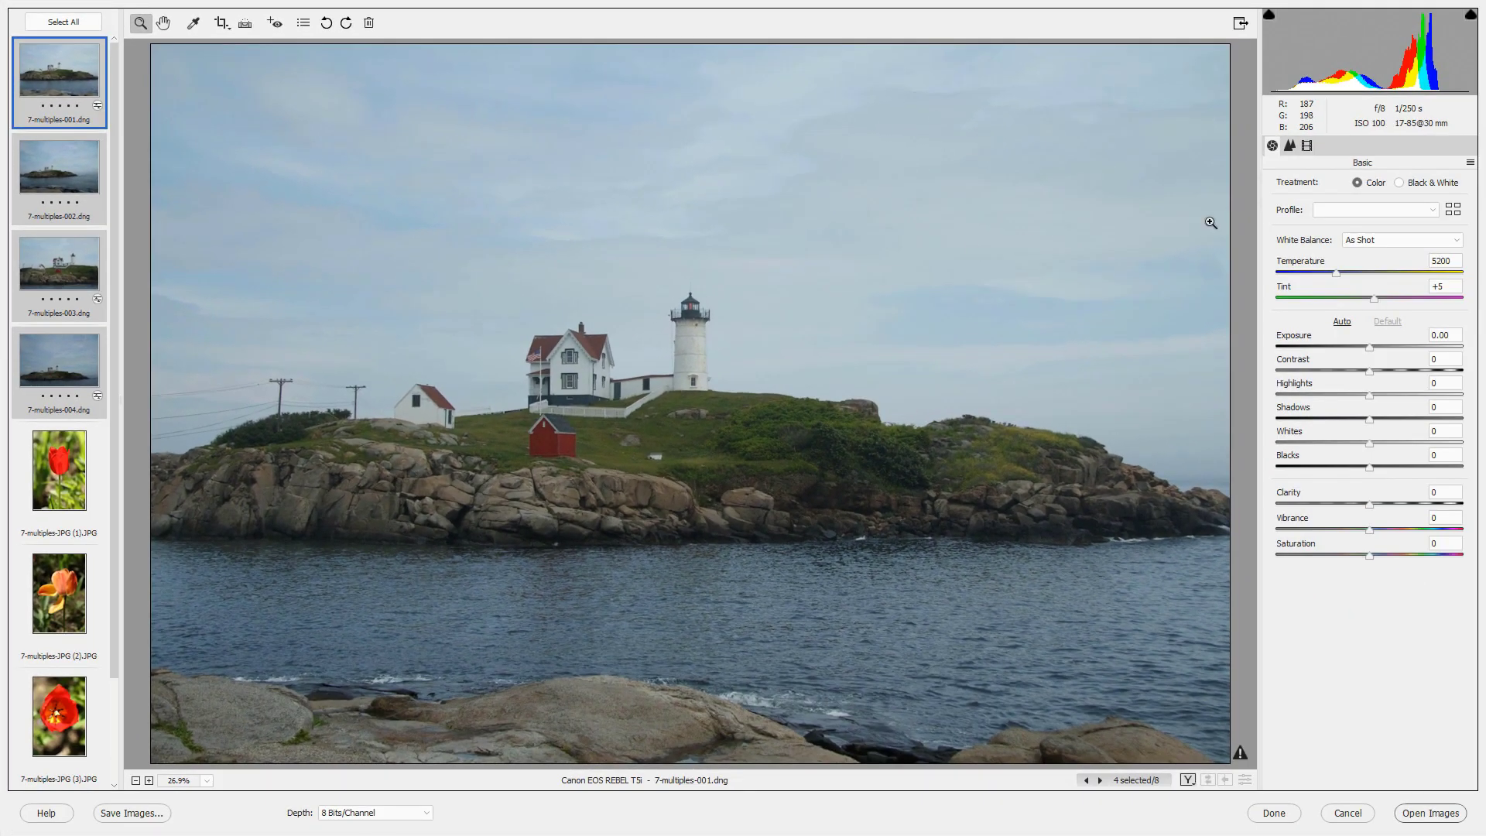
- Apply the Adobe Landscape profile with Exposure +0.25 and Contrast +9
{"action": "left_click", "coordinate": [1433, 213]}
{"action": "left_click", "coordinate": [1362, 248]}
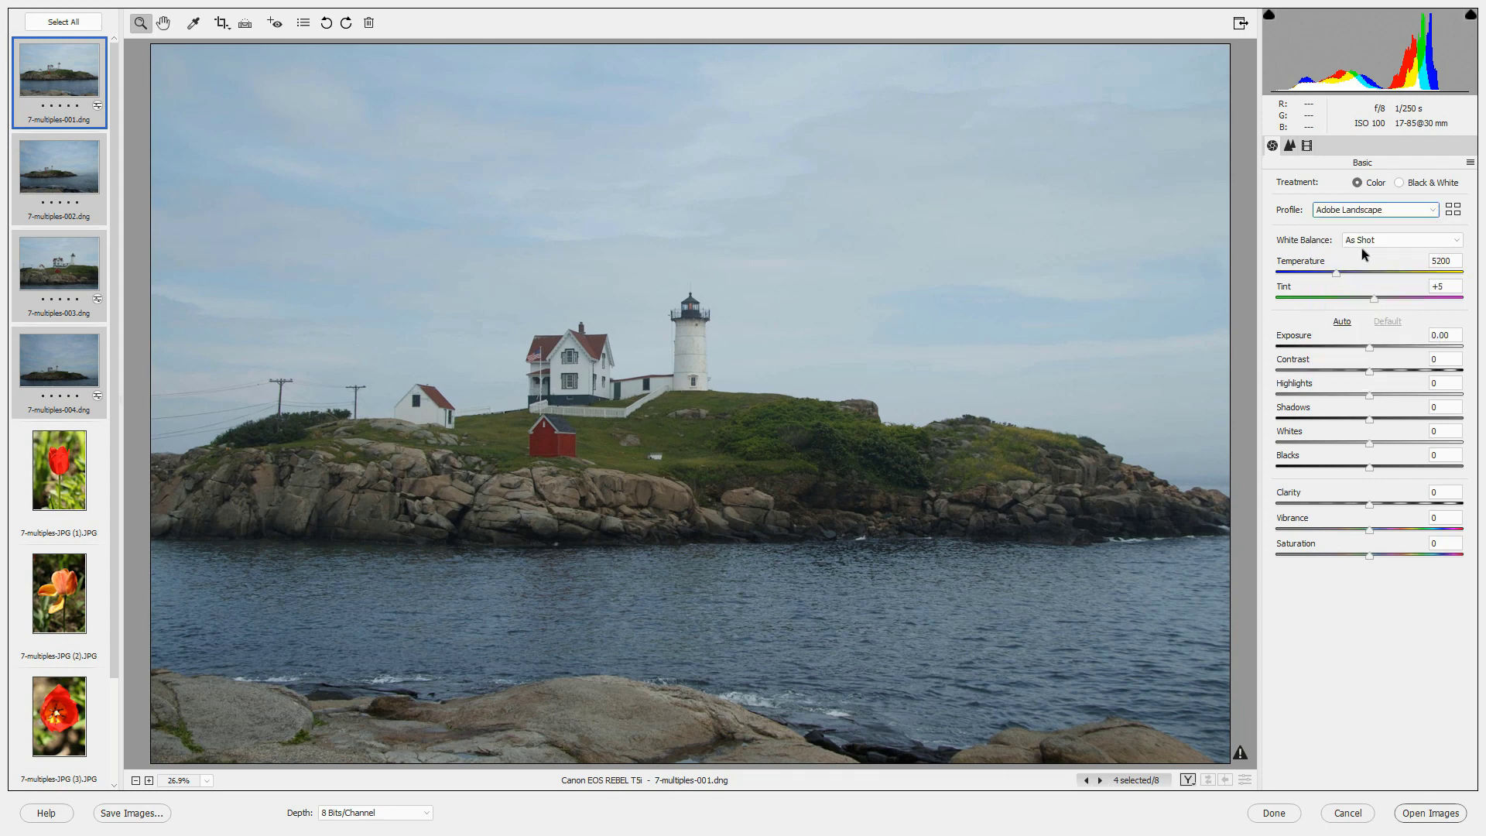
{"action": "left_click", "coordinate": [1370, 347]}
{"action": "left_click_drag", "start_coordinate": [1369, 348], "coordinate": [1375, 349]}
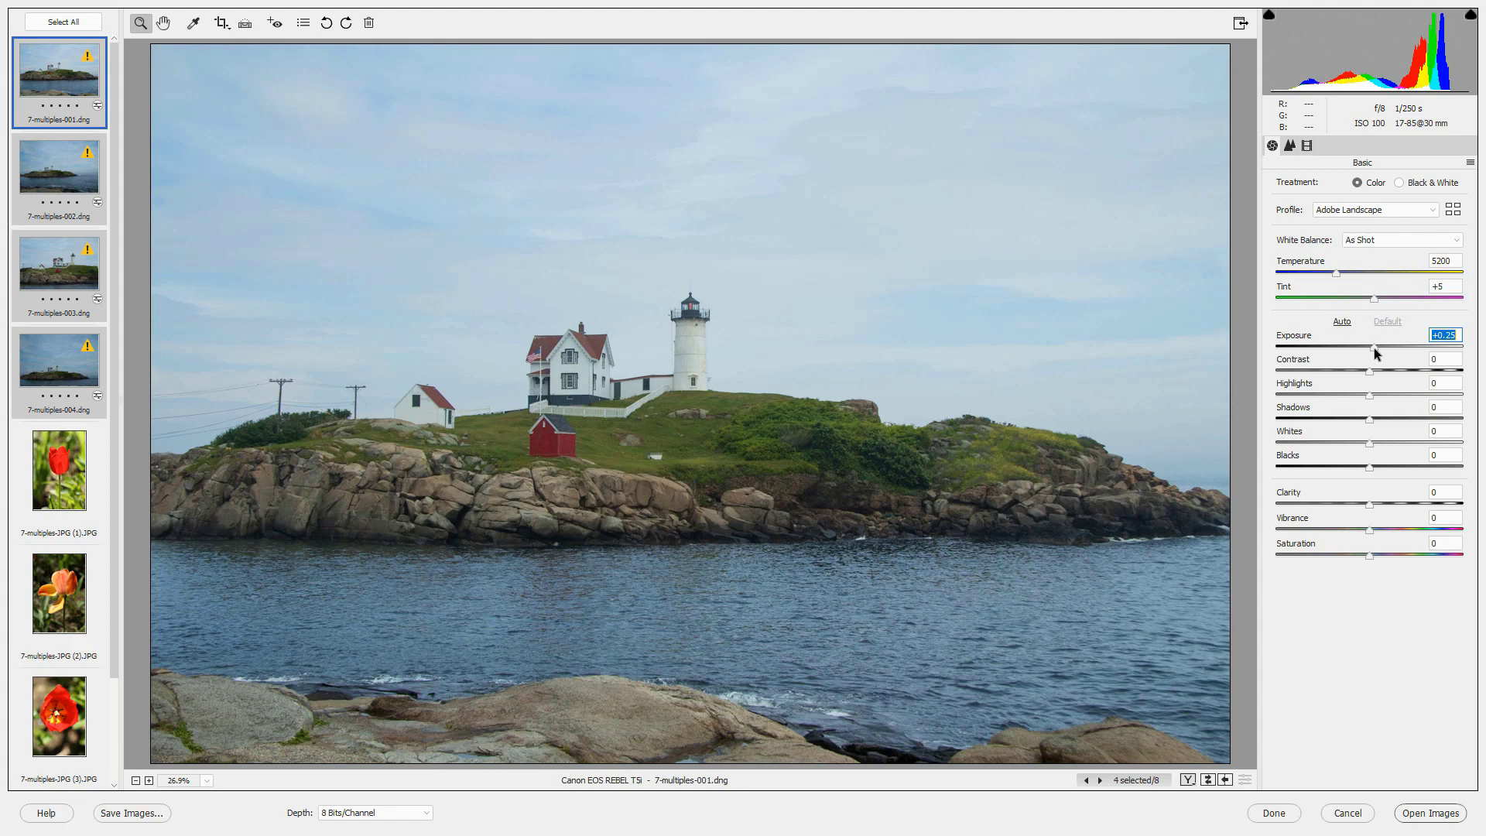
{"action": "left_click", "coordinate": [1371, 370]}
{"action": "left_click_drag", "start_coordinate": [1370, 371], "coordinate": [1380, 372]}
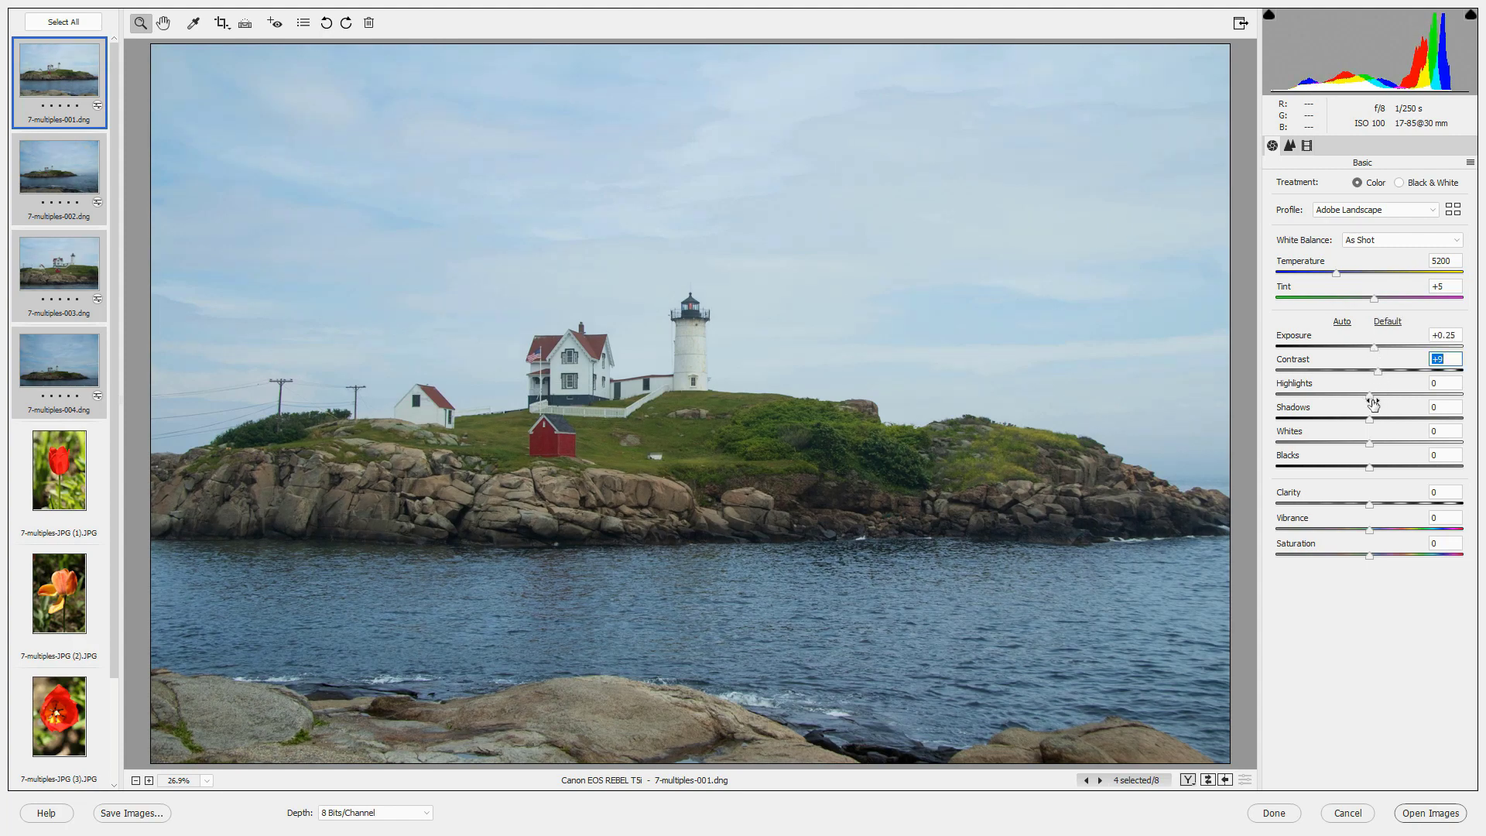
- Pull Highlights down to -43 and toggle the preview to compare with the original
{"action": "left_click", "coordinate": [1368, 394]}
{"action": "left_click_drag", "start_coordinate": [1370, 396], "coordinate": [1399, 507]}
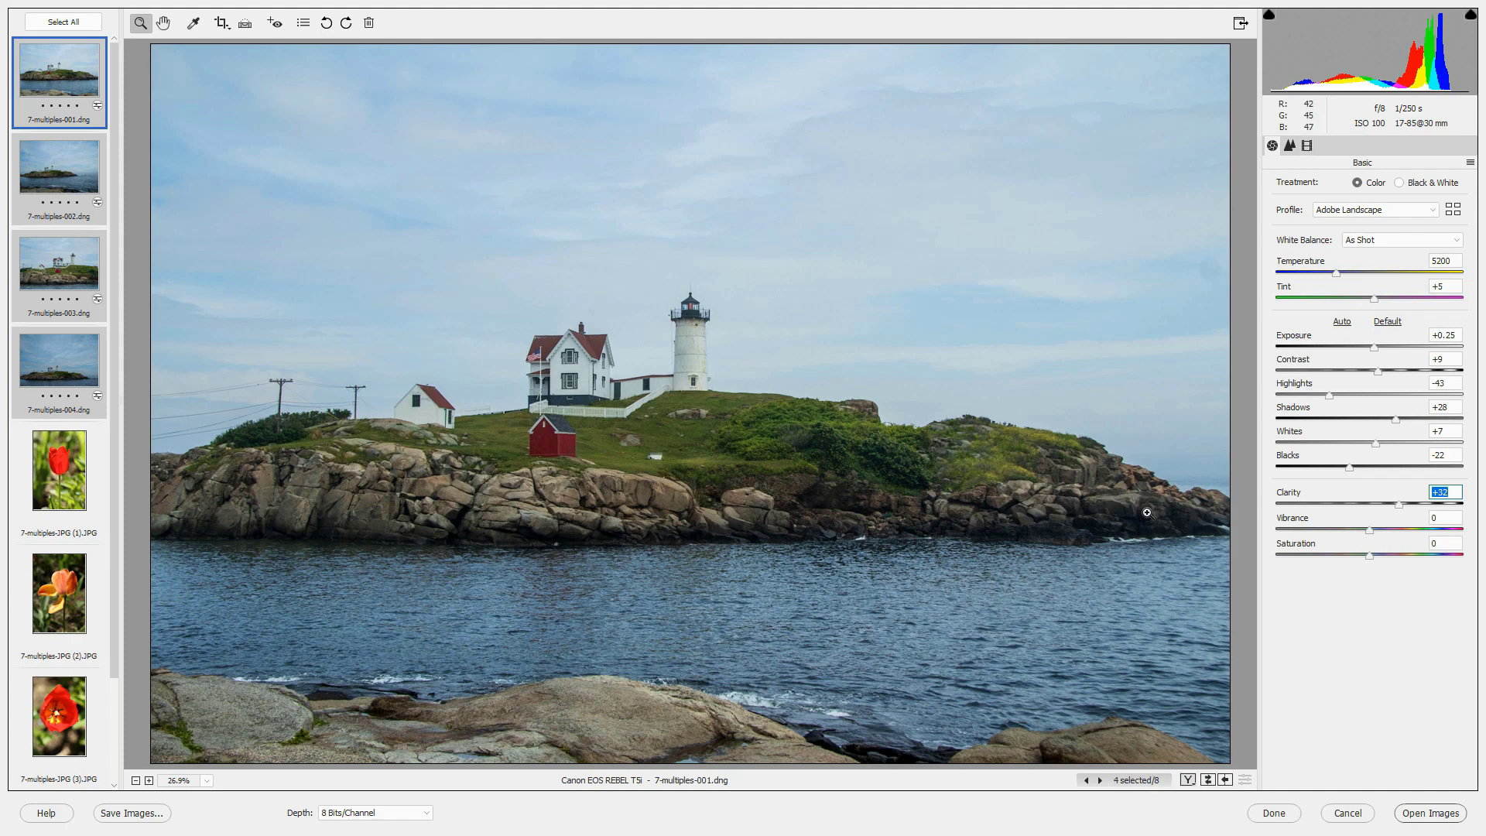
{"action": "key", "text": "p"}
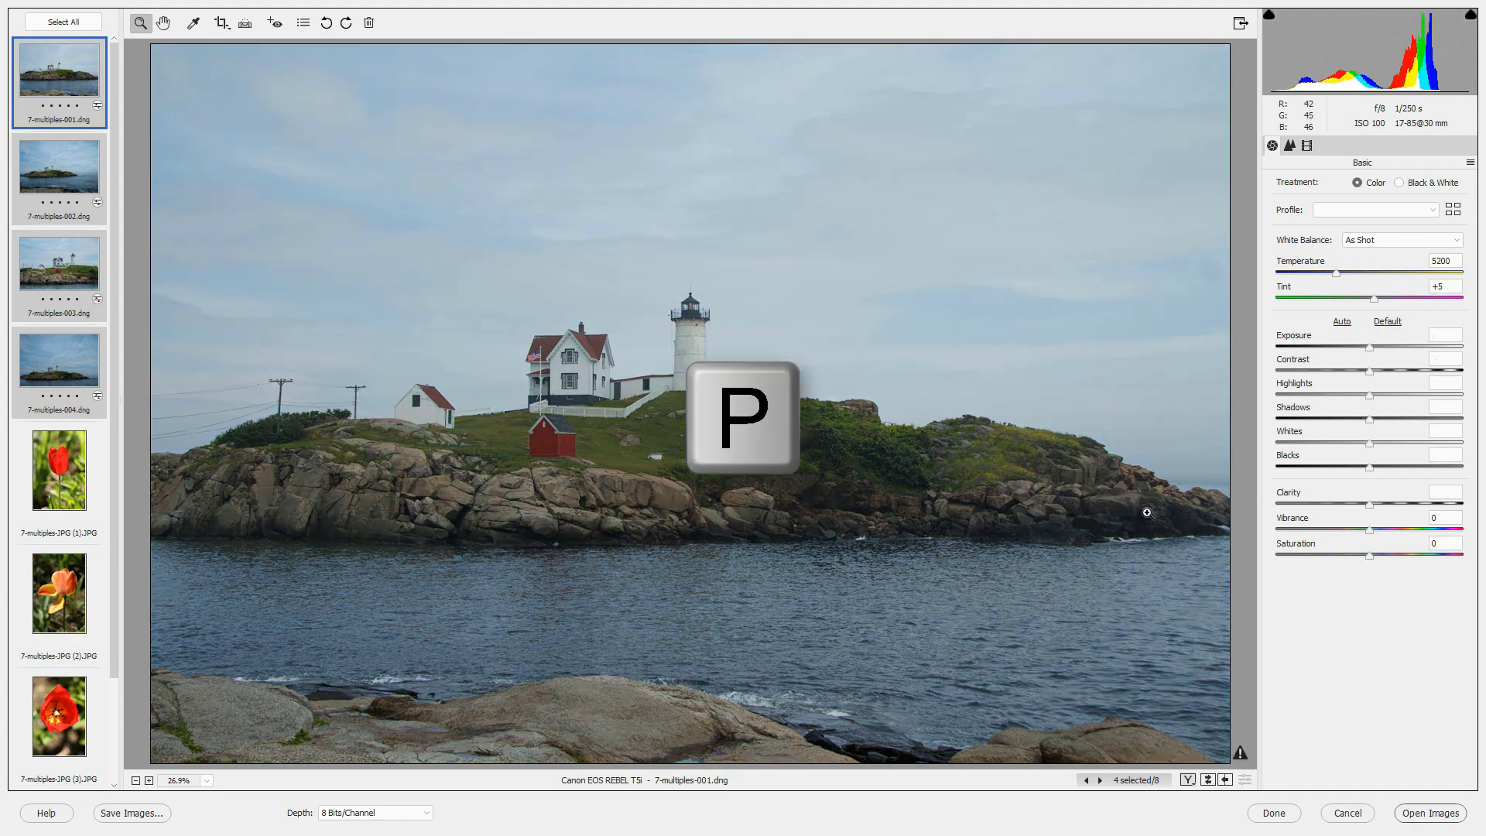
{"action": "key", "text": "p"}
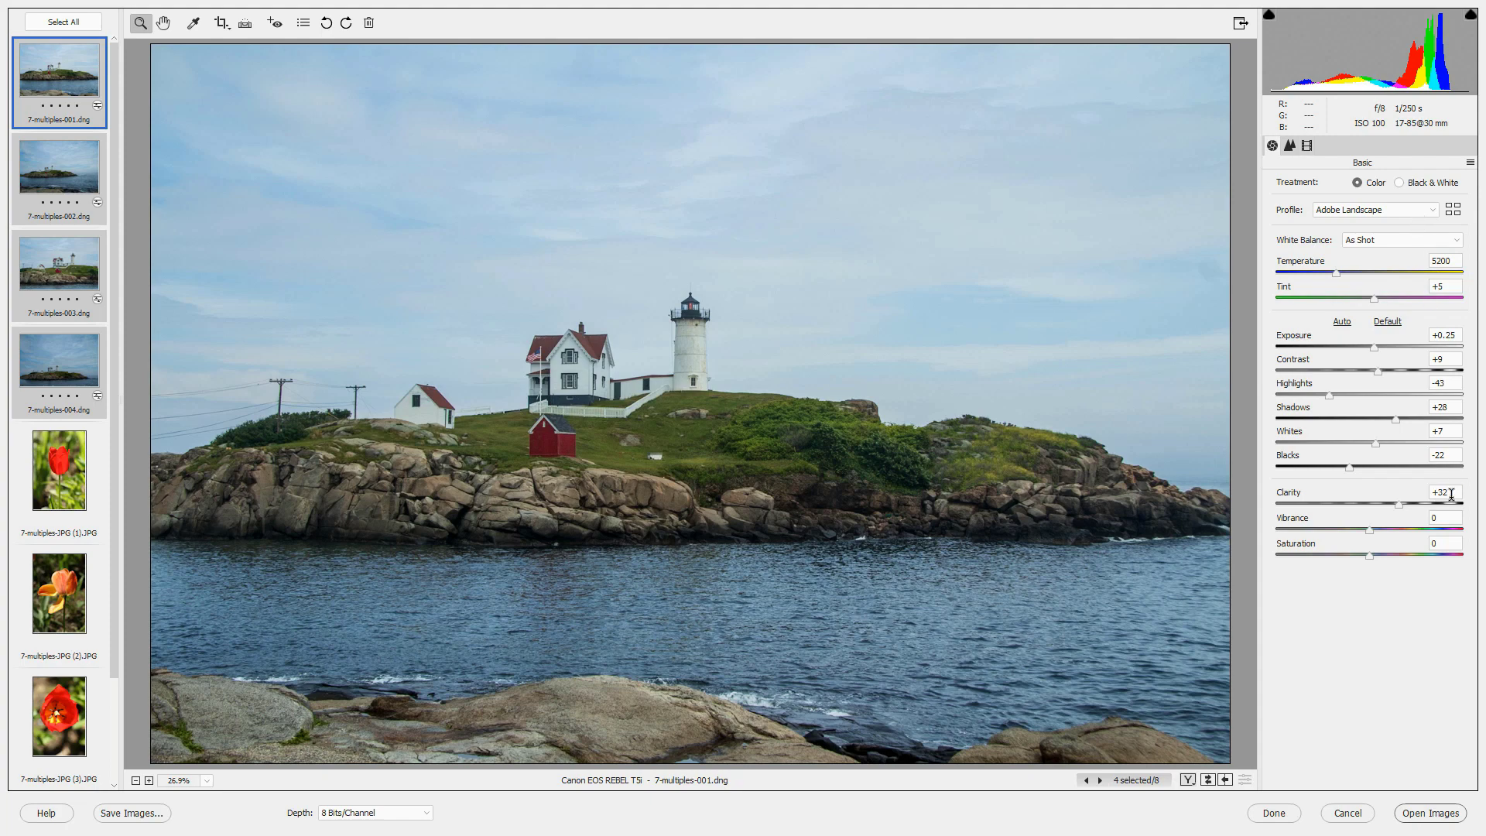
- Review lighthouse photos 002–004, brighten 004 to Exposure +0.40, then open 7-multiples-JPG (1).JPG
{"action": "left_click", "coordinate": [84, 172]}
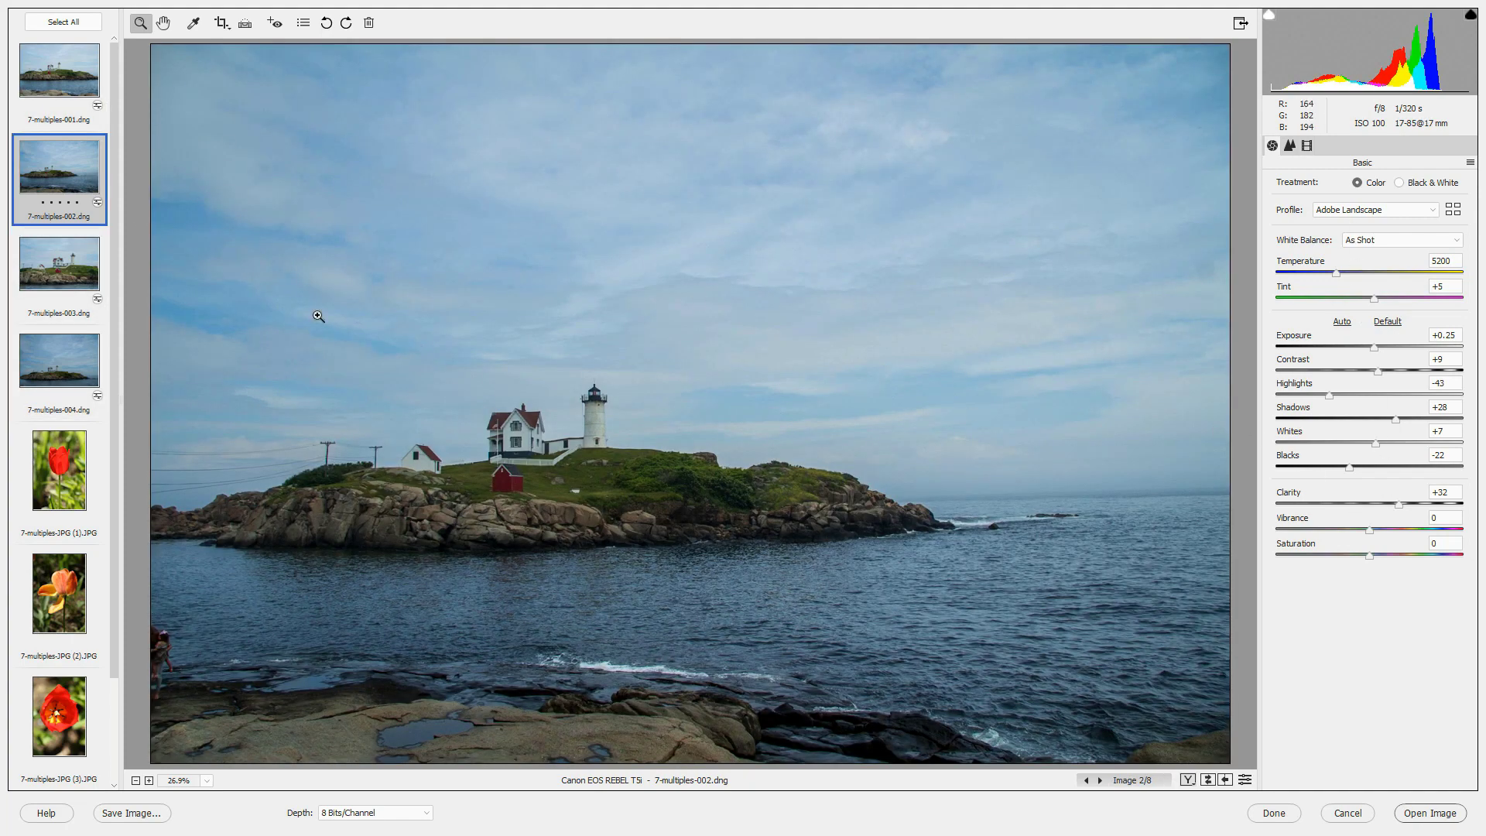
{"action": "left_click", "coordinate": [65, 265]}
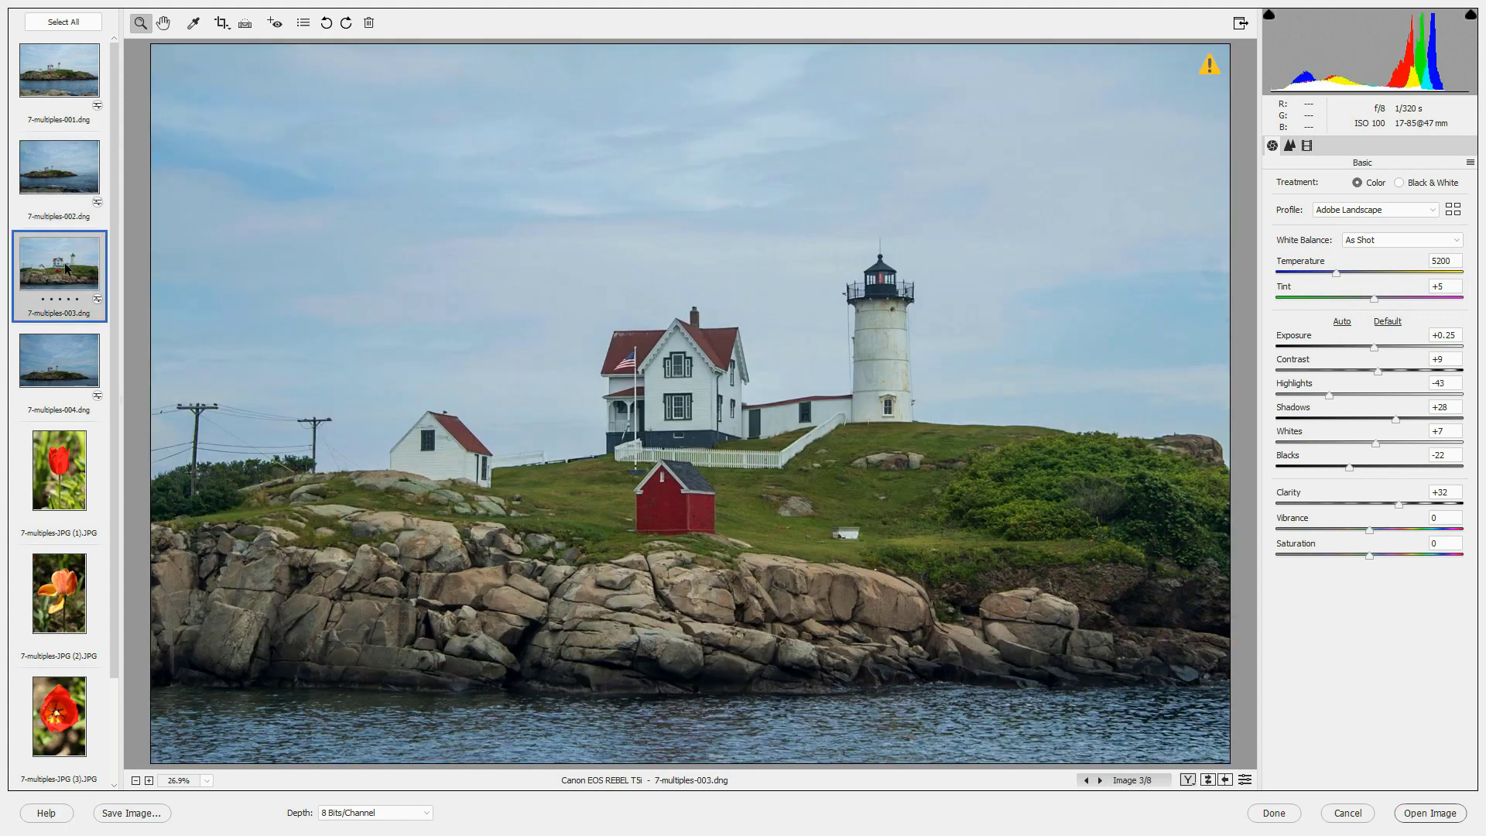
{"action": "left_click", "coordinate": [69, 368]}
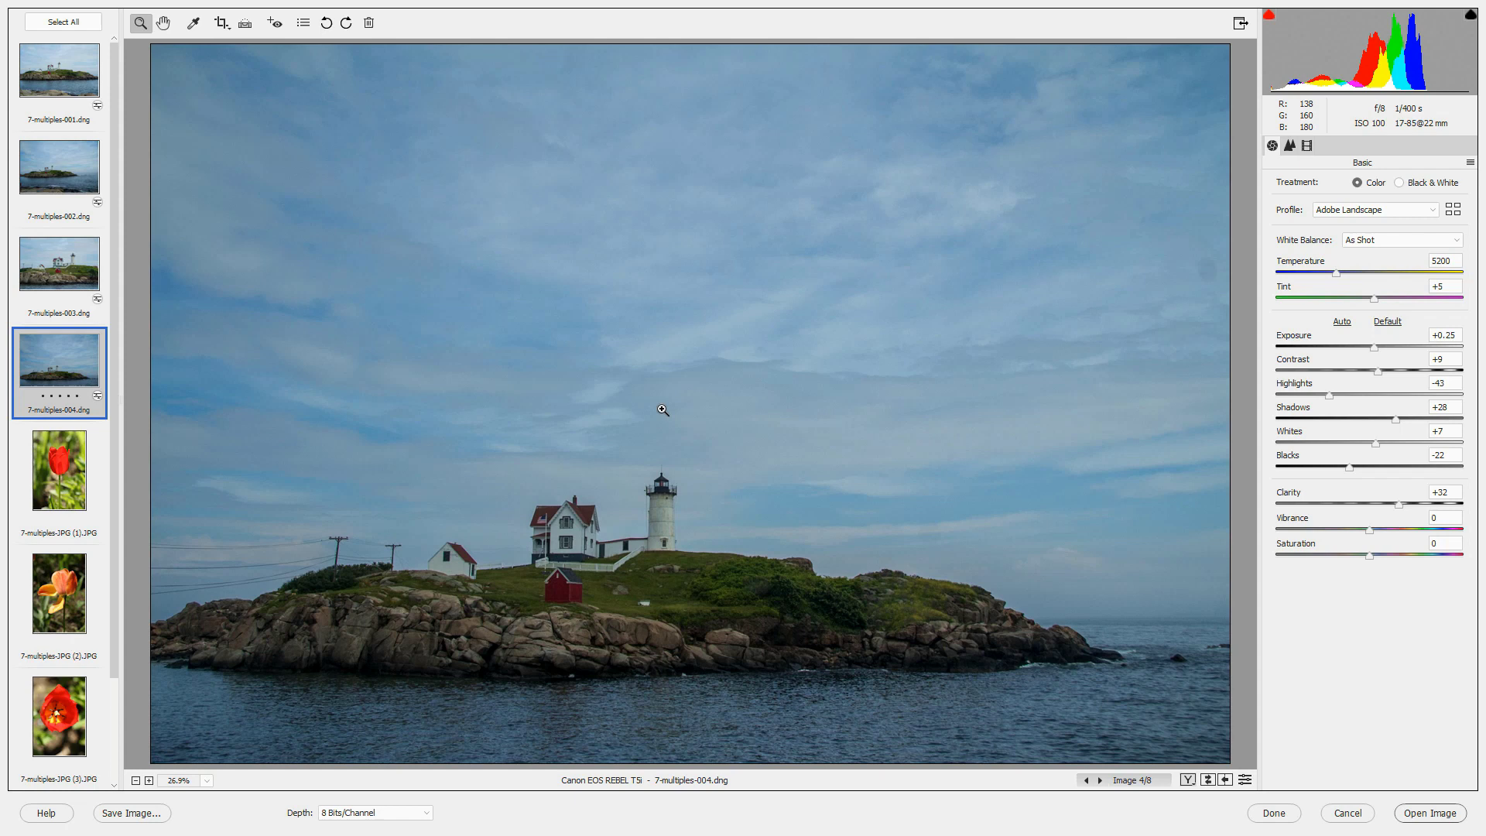
{"action": "left_click", "coordinate": [1375, 348]}
{"action": "left_click_drag", "start_coordinate": [1374, 347], "coordinate": [1383, 350]}
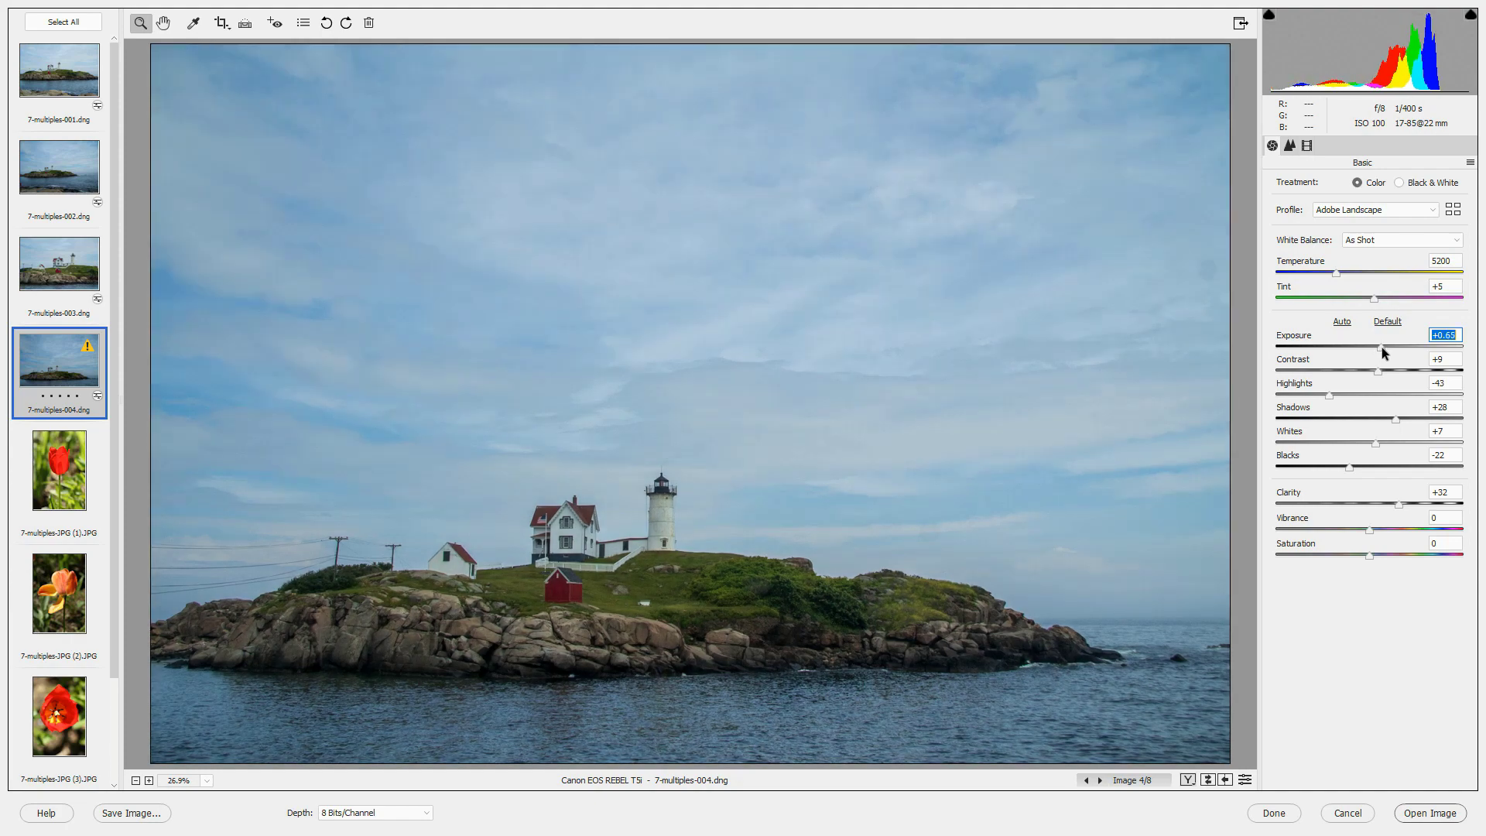
{"action": "left_click", "coordinate": [79, 469]}
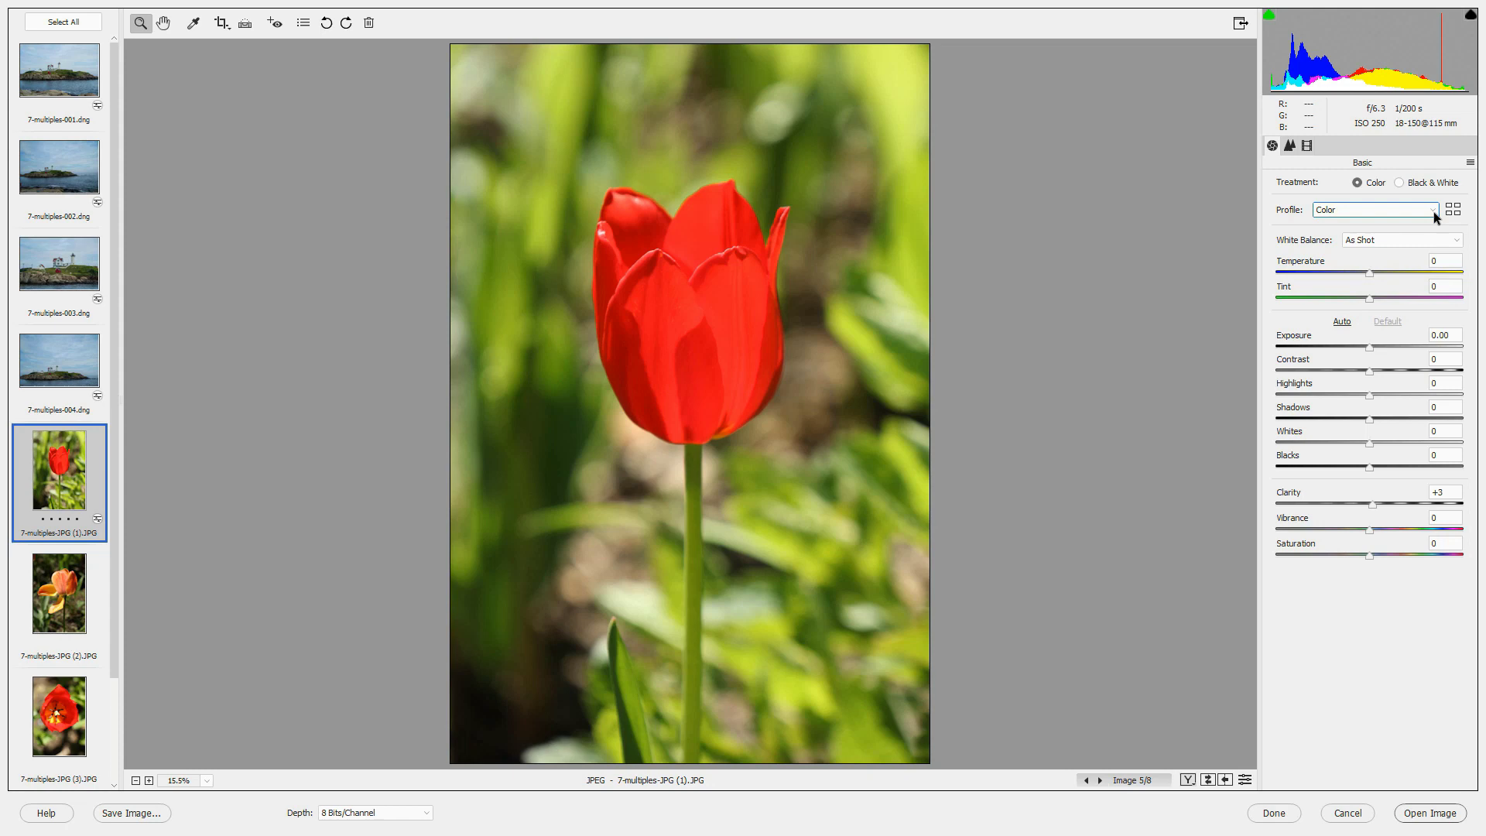
- Apply Auto tone to the red tulip and set Detail Sharpening Amount to 56
{"action": "left_click", "coordinate": [1342, 323]}
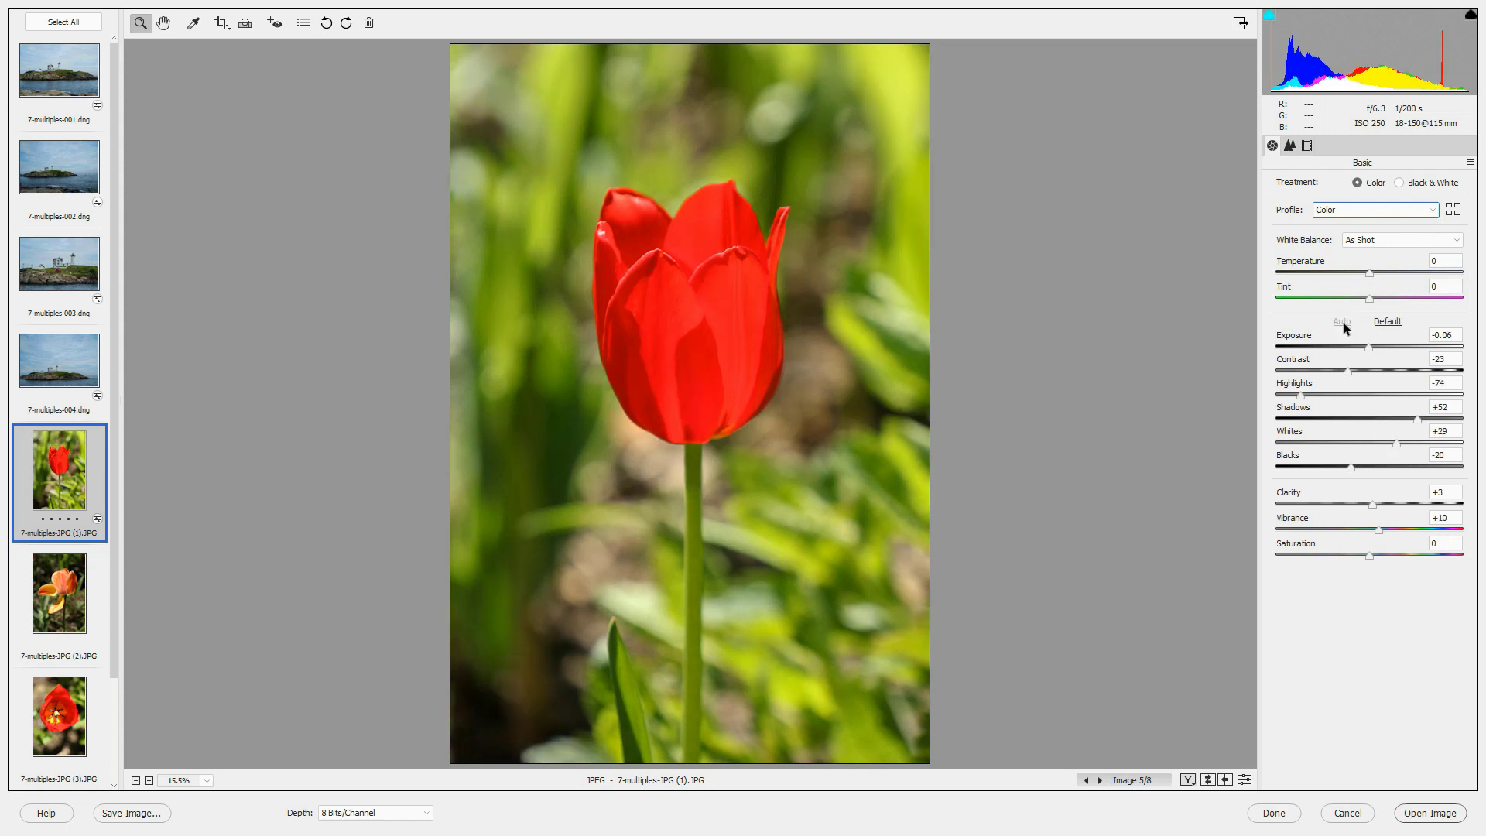
{"action": "left_click", "coordinate": [1289, 146]}
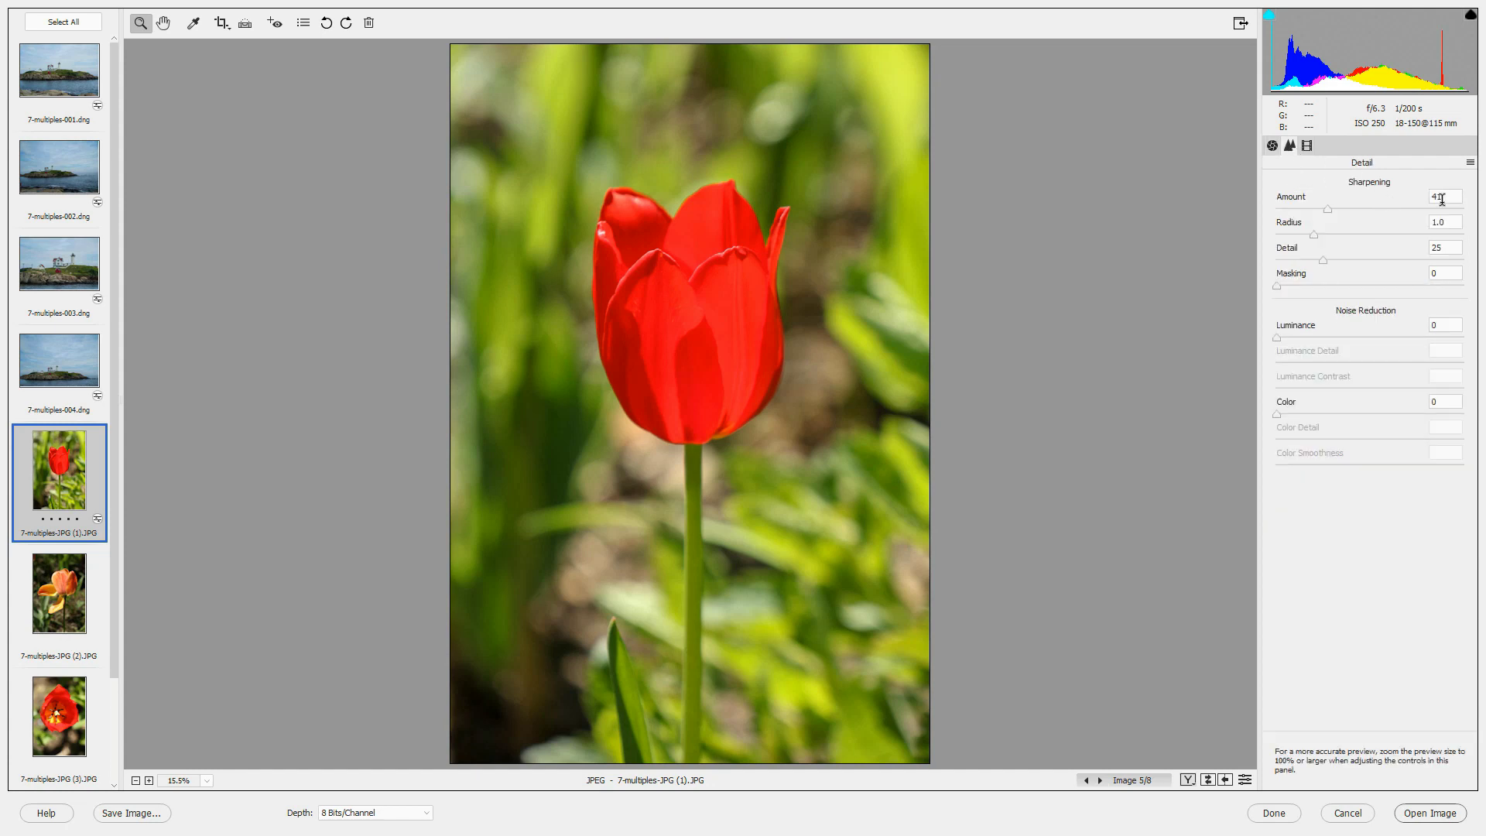
{"action": "left_click_drag", "start_coordinate": [1325, 208], "coordinate": [1357, 212]}
- Give 7-multiples-JPG (2).JPG the Artistic 04 profile from the profile browser and Contrast +35
{"action": "left_click", "coordinate": [64, 611]}
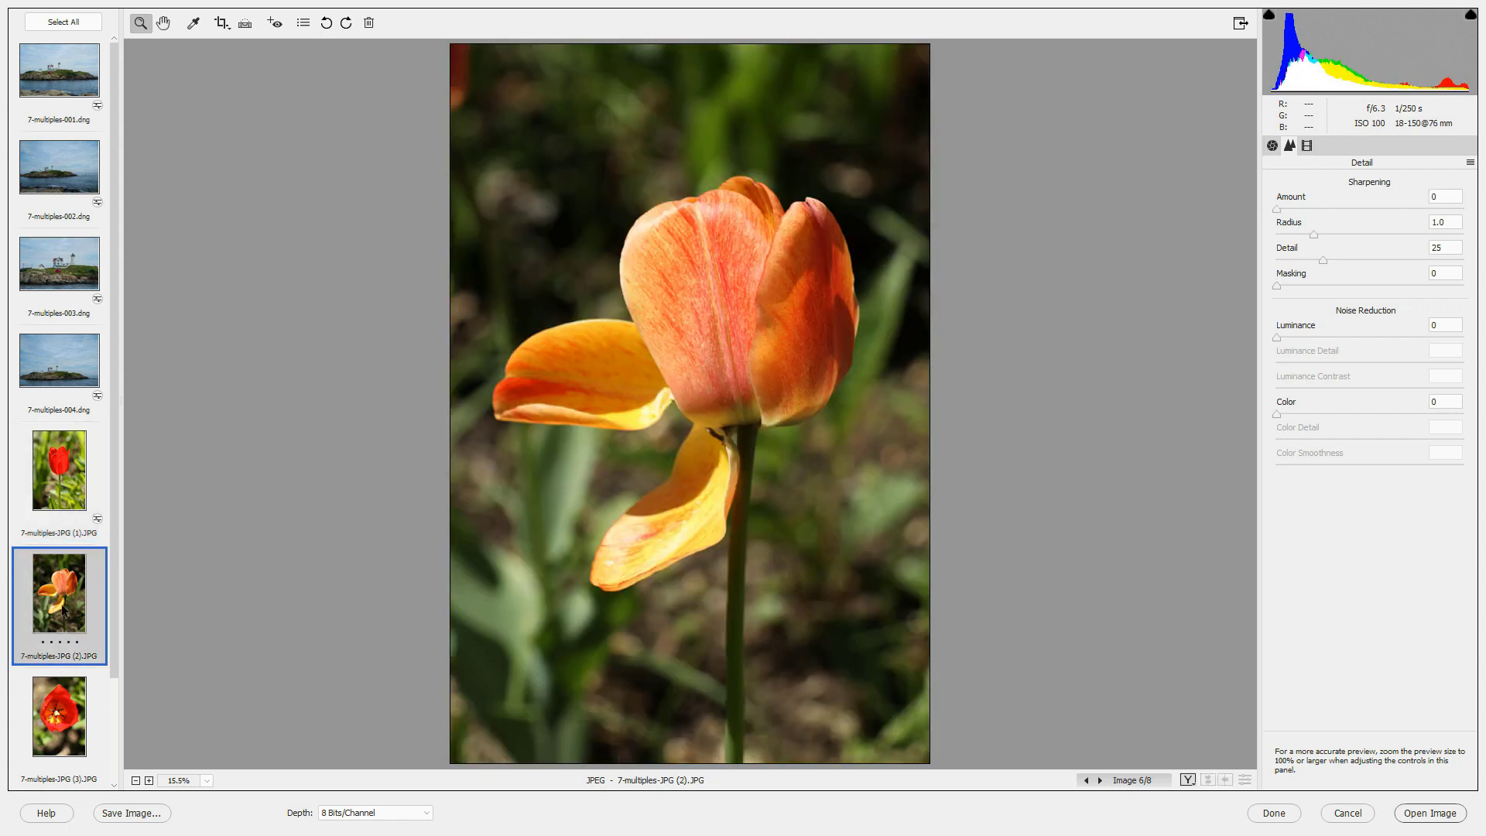
{"action": "left_click", "coordinate": [1272, 147]}
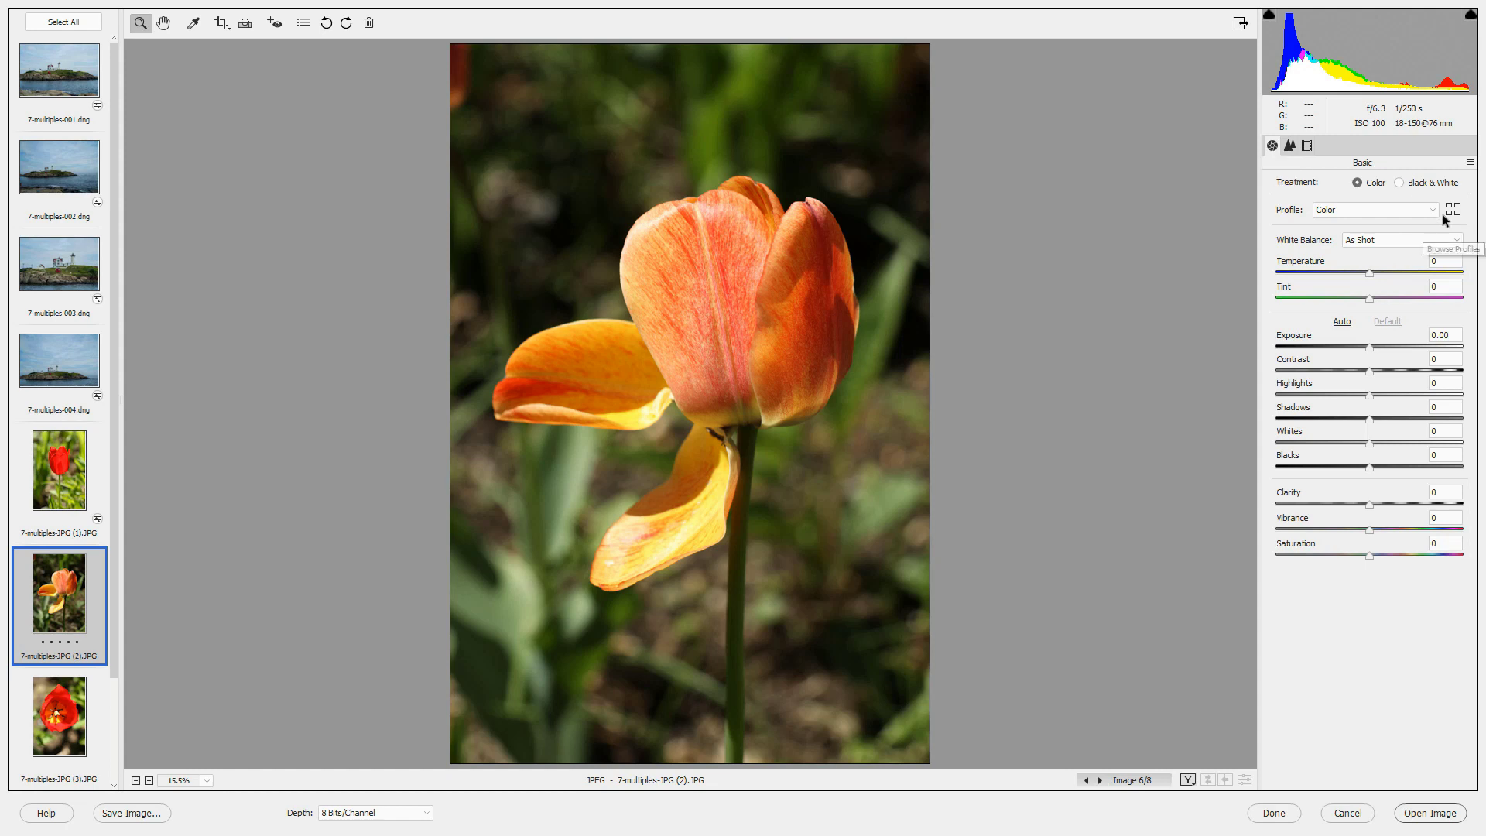
{"action": "left_click", "coordinate": [1434, 207]}
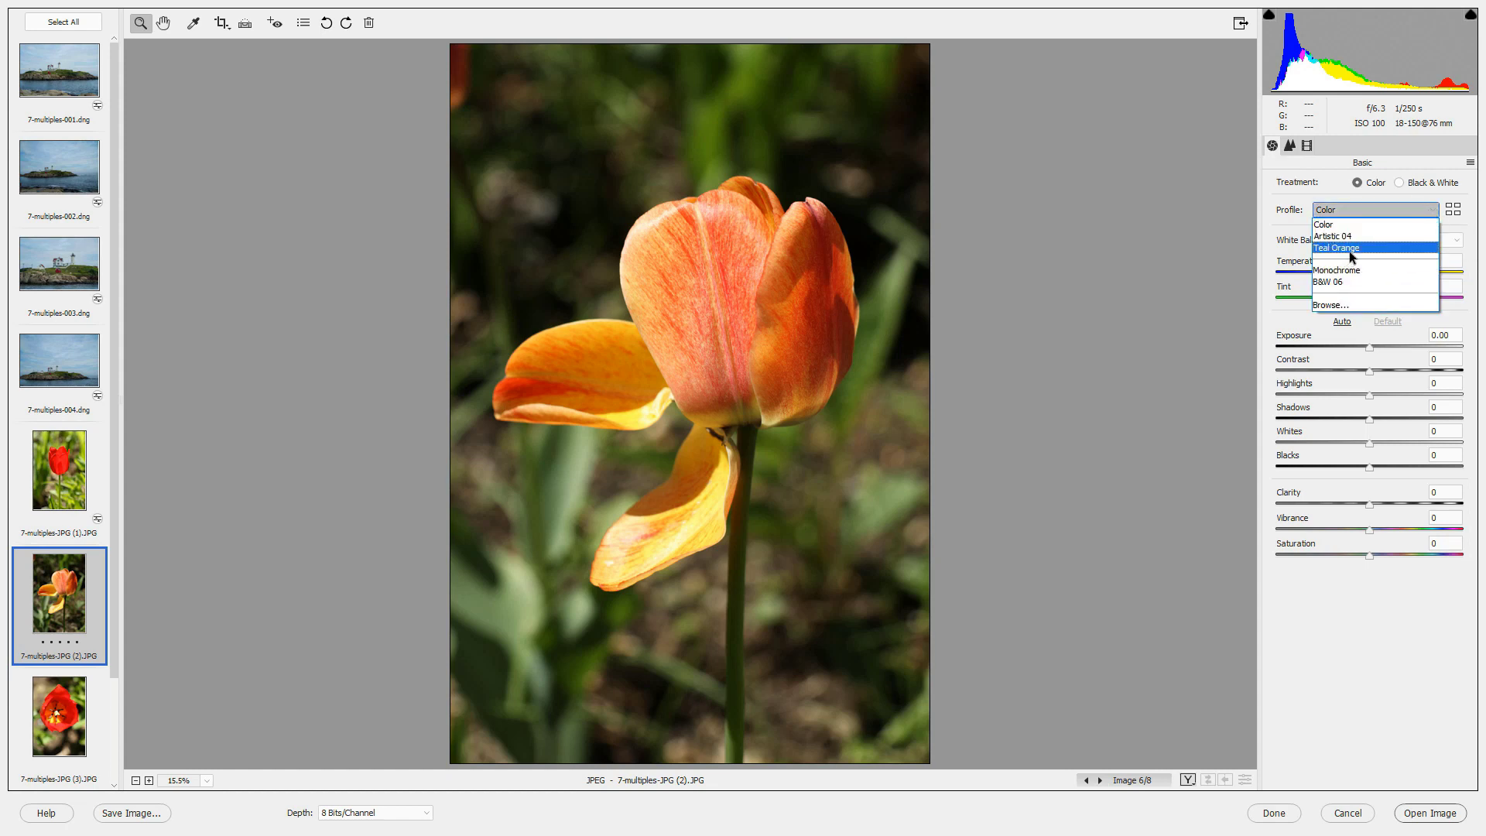
{"action": "left_click", "coordinate": [1452, 208]}
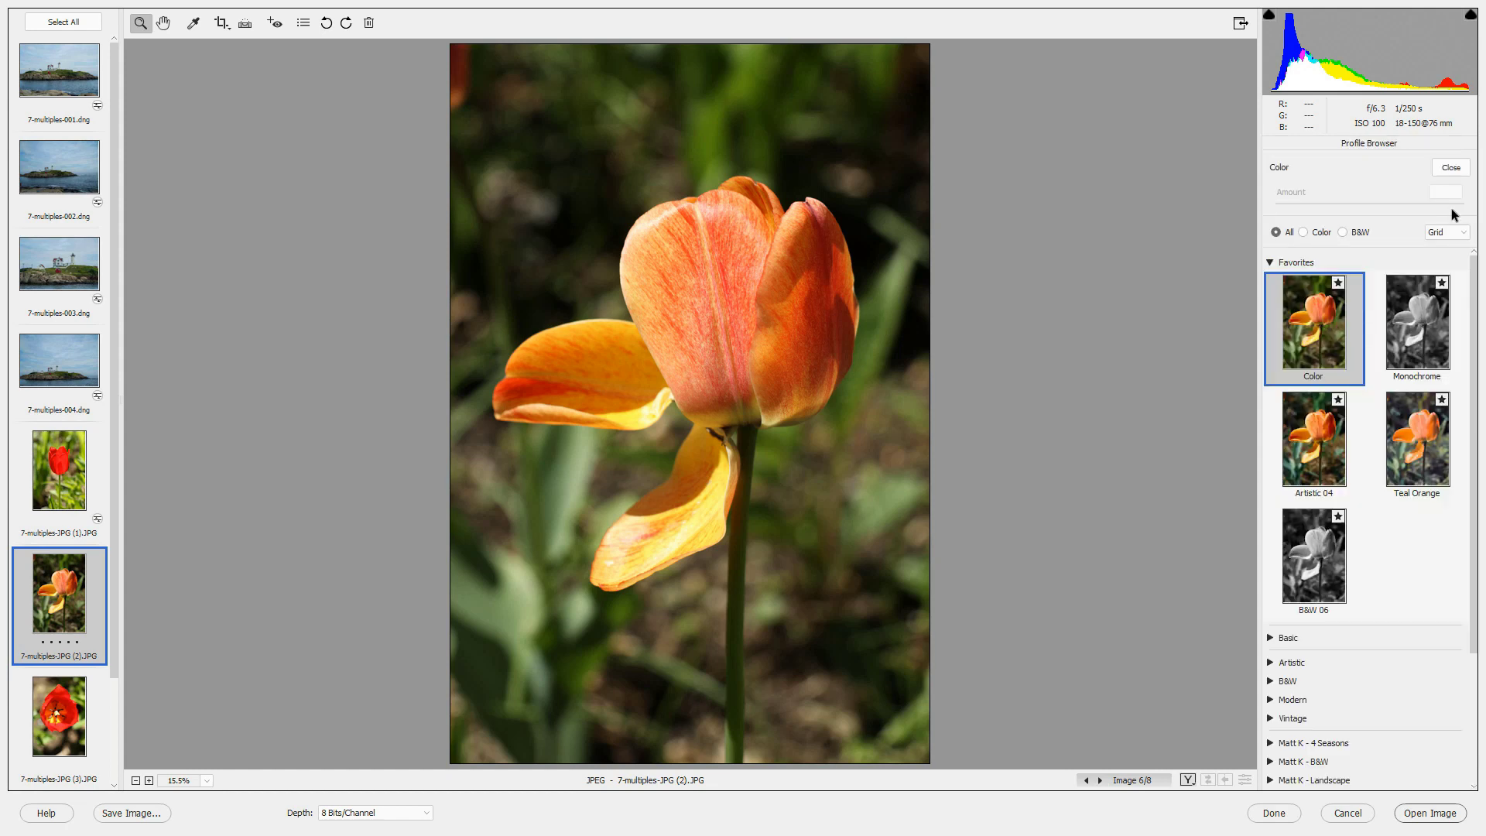
{"action": "left_click", "coordinate": [1323, 459]}
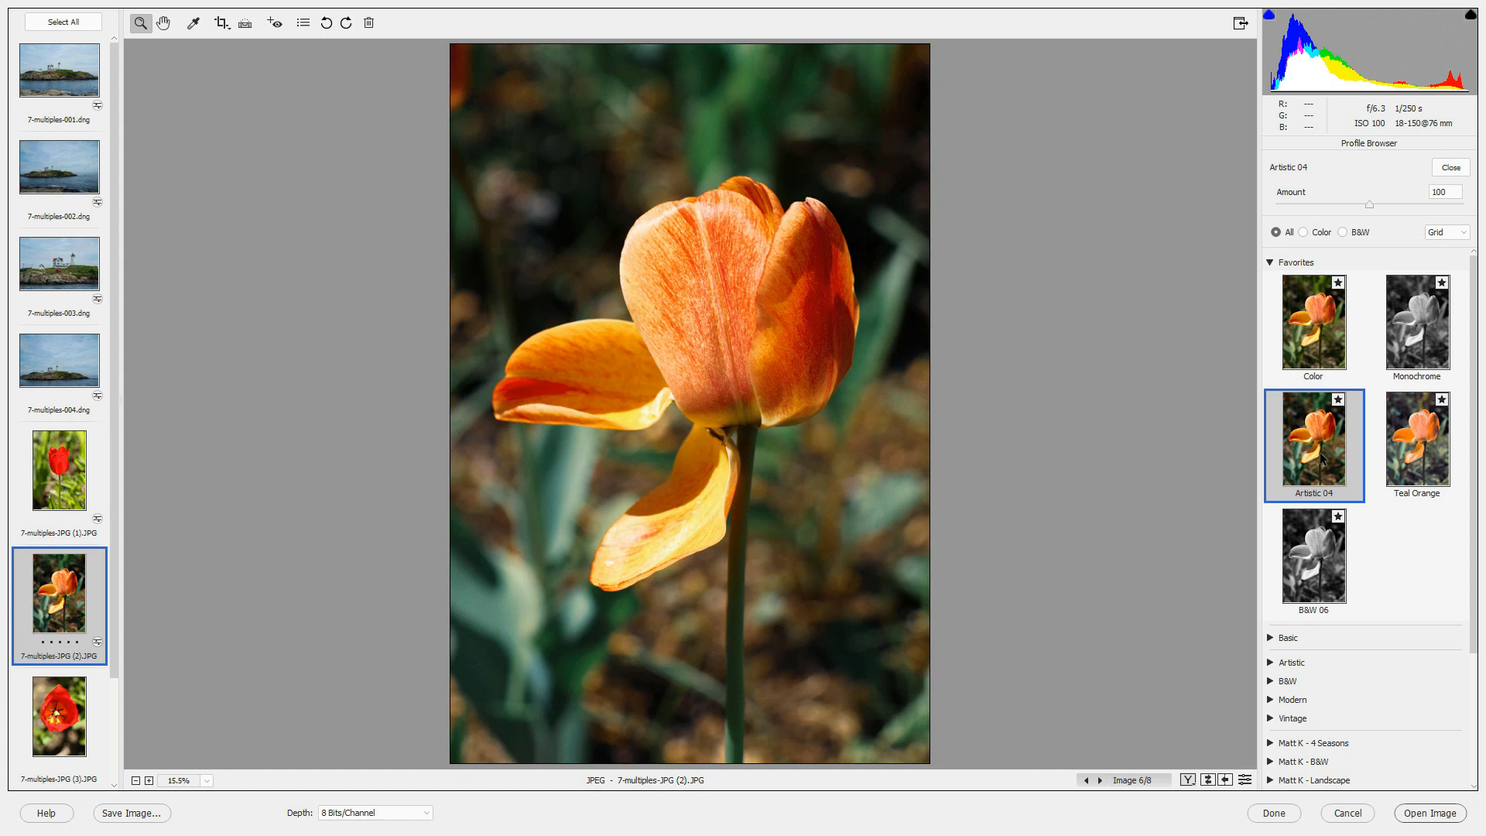
{"action": "double_click", "coordinate": [1323, 459]}
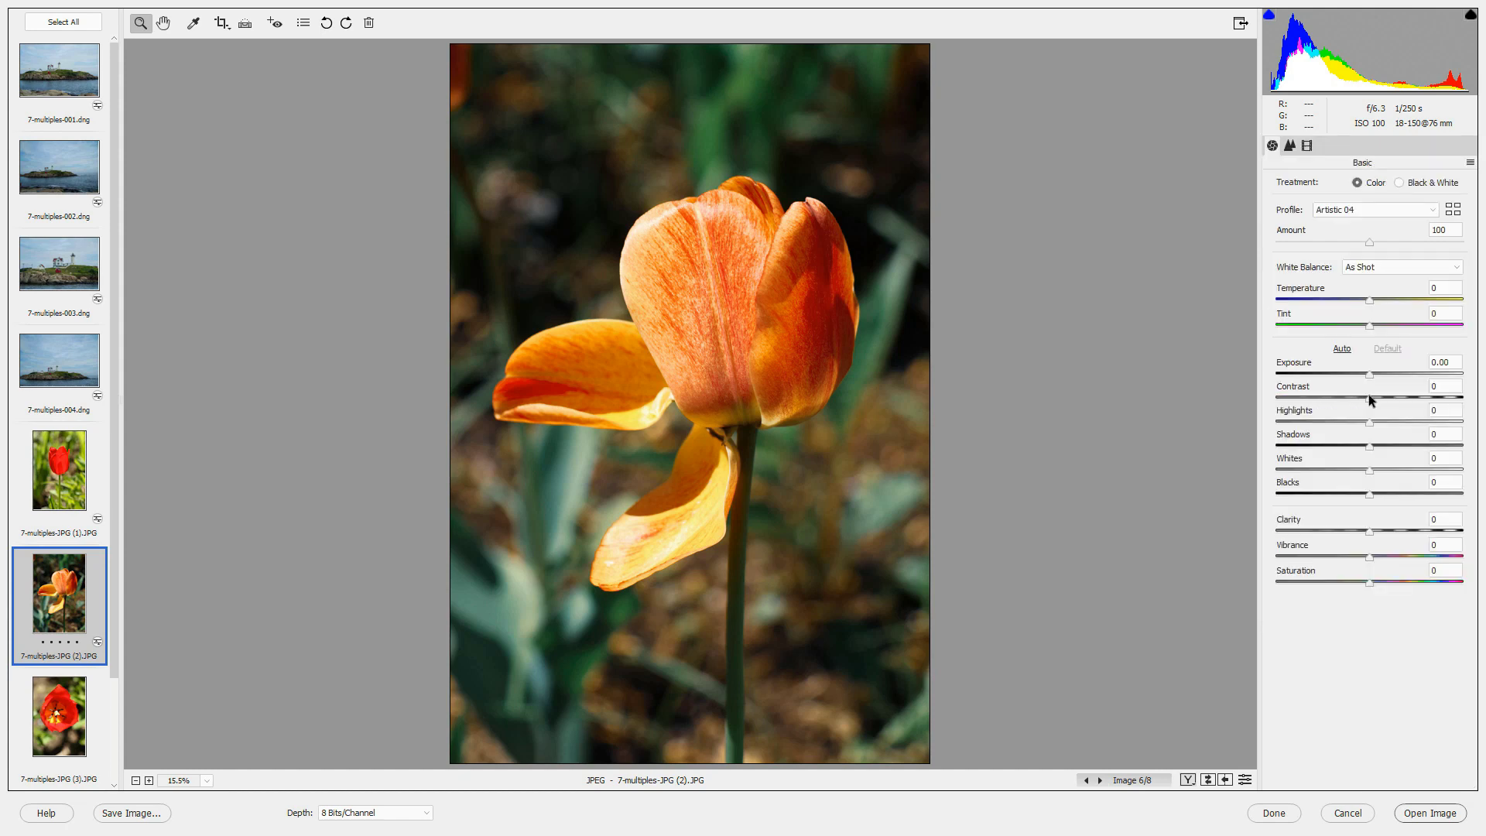
{"action": "left_click_drag", "start_coordinate": [1368, 398], "coordinate": [1401, 401]}
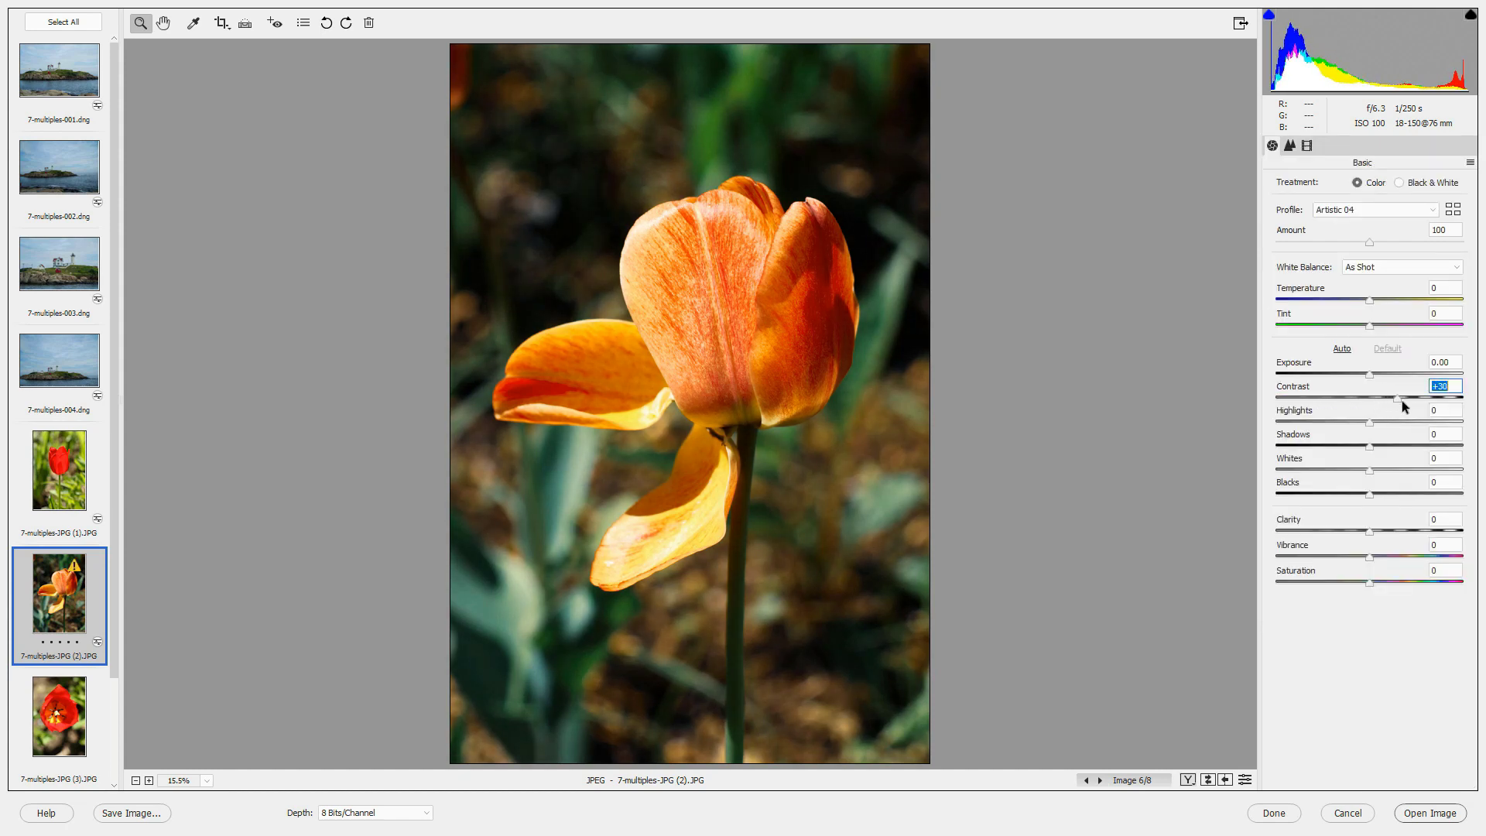
- Set 7-multiples-JPG (3).JPG to Exposure -0.65, Contrast +21, Whites +25, Blacks -12
{"action": "left_click", "coordinate": [60, 723]}
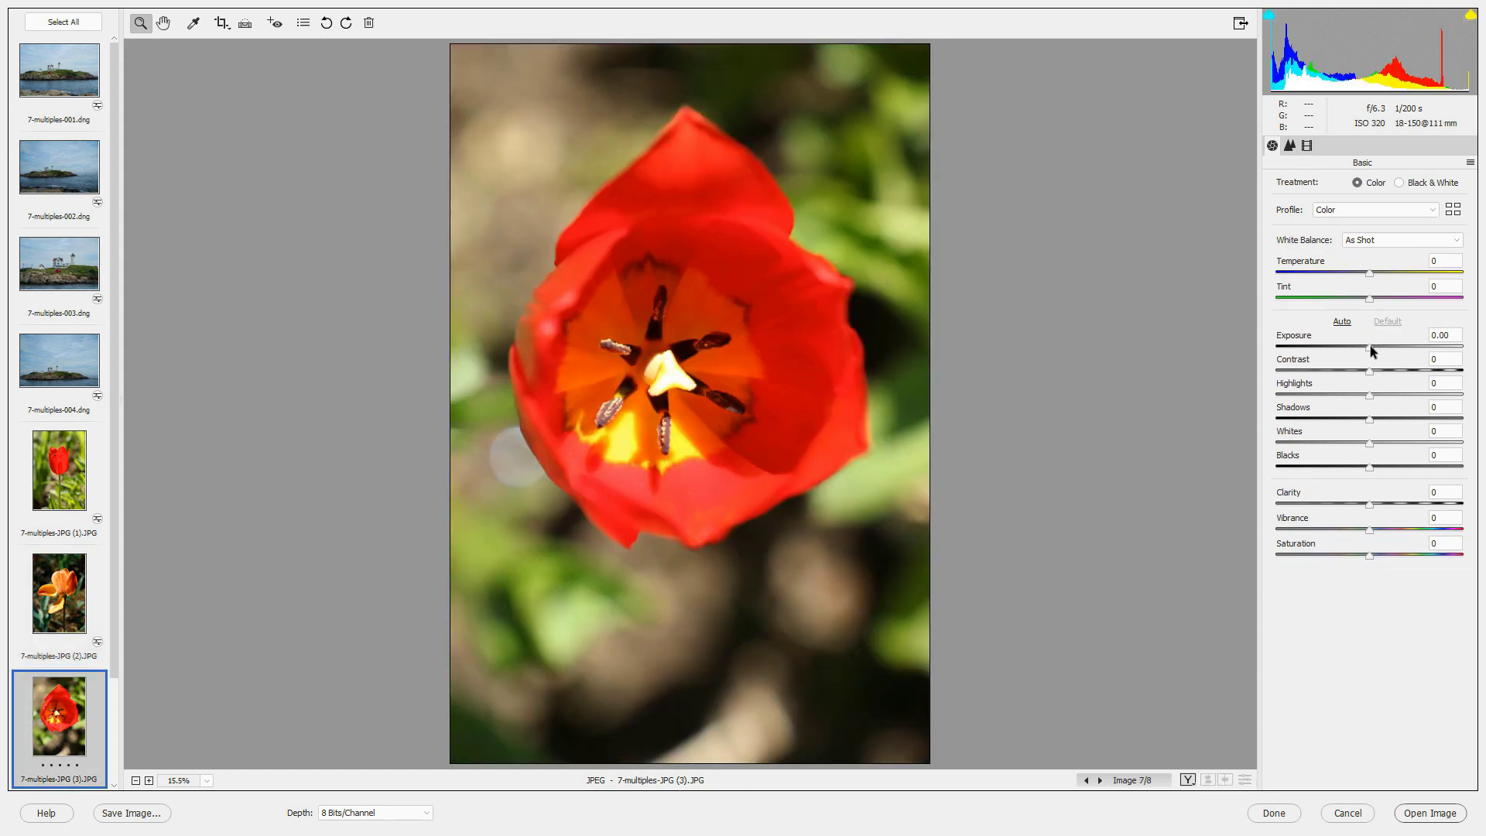
{"action": "left_click_drag", "start_coordinate": [1371, 348], "coordinate": [1391, 373]}
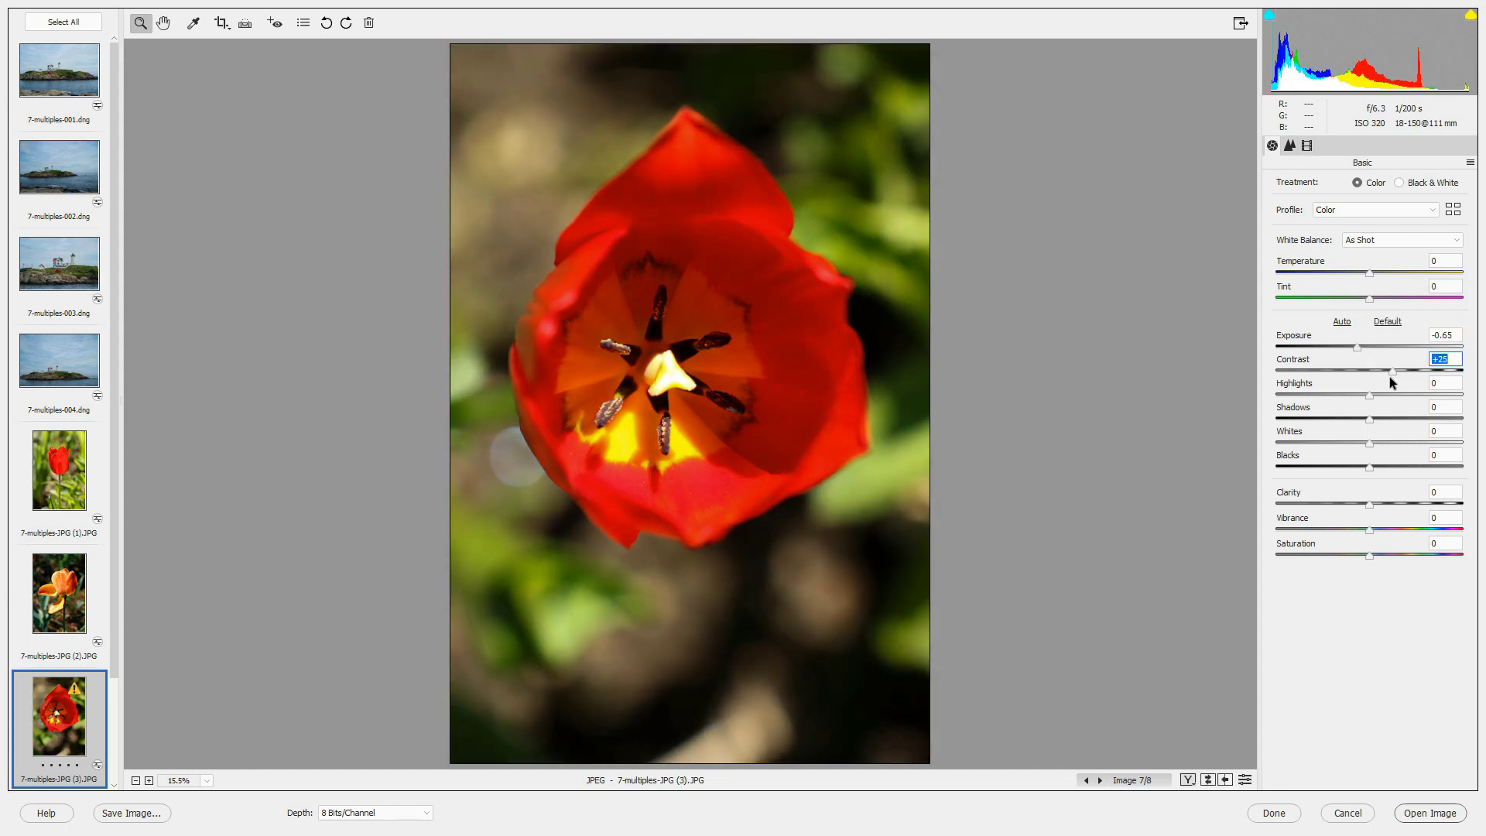
{"action": "left_click_drag", "start_coordinate": [1372, 444], "coordinate": [1407, 511]}
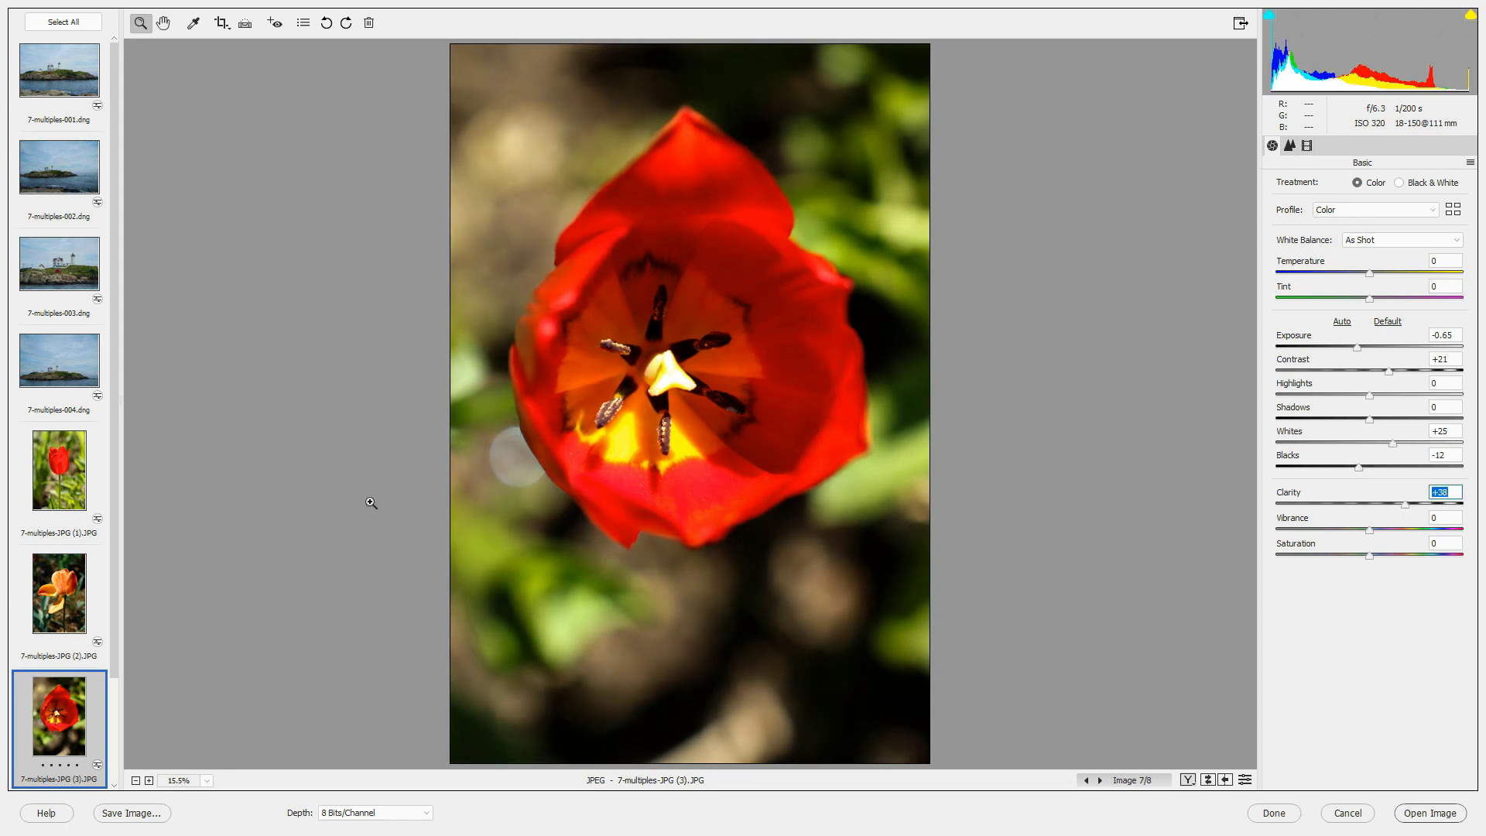
{"action": "left_click_drag", "start_coordinate": [117, 532], "coordinate": [108, 675]}
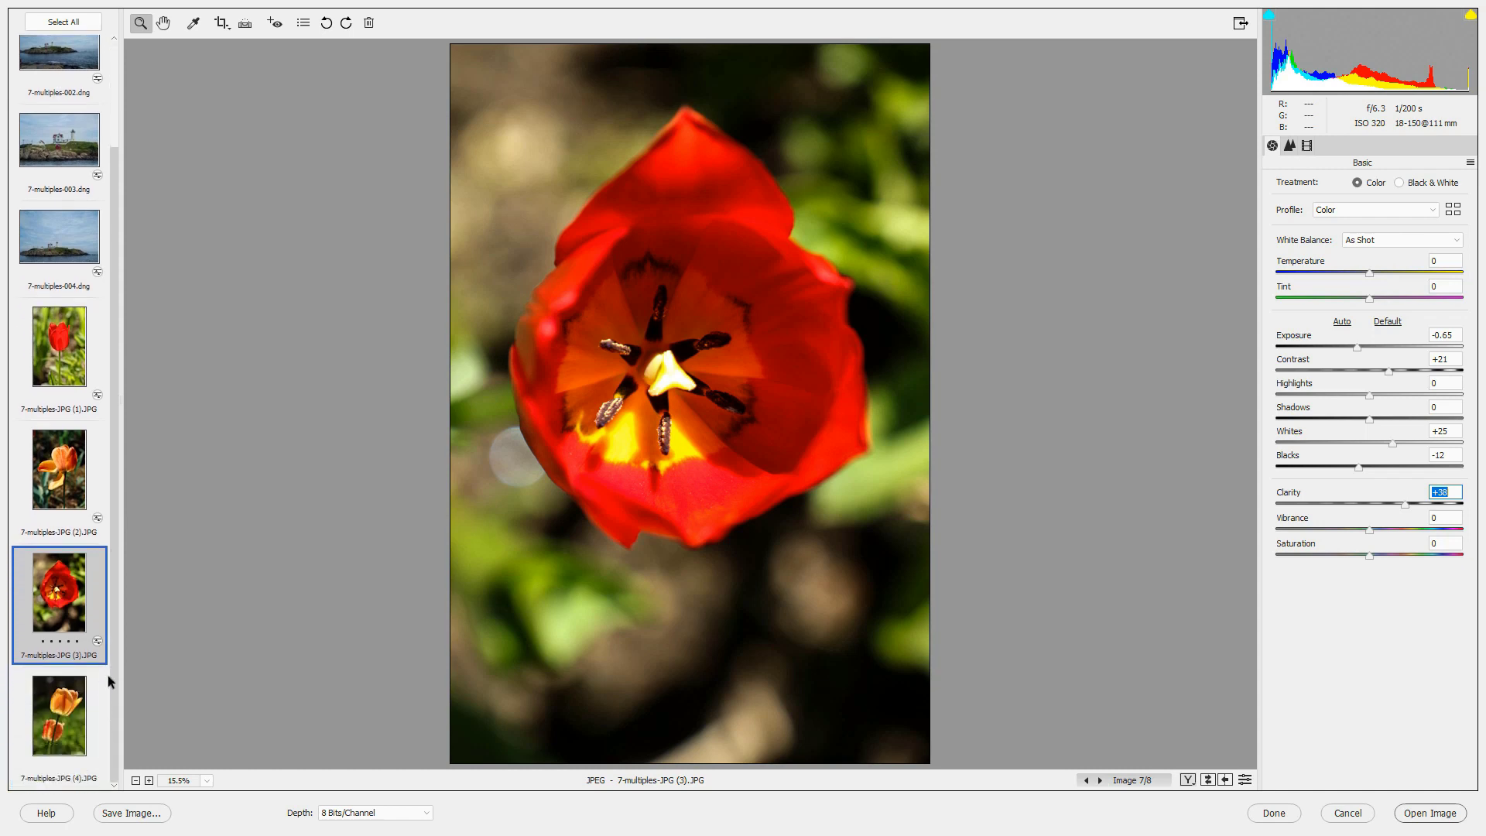
- Return to the orange tulip JPG (2) and add JPG (4) to the selection
{"action": "left_click", "coordinate": [70, 711]}
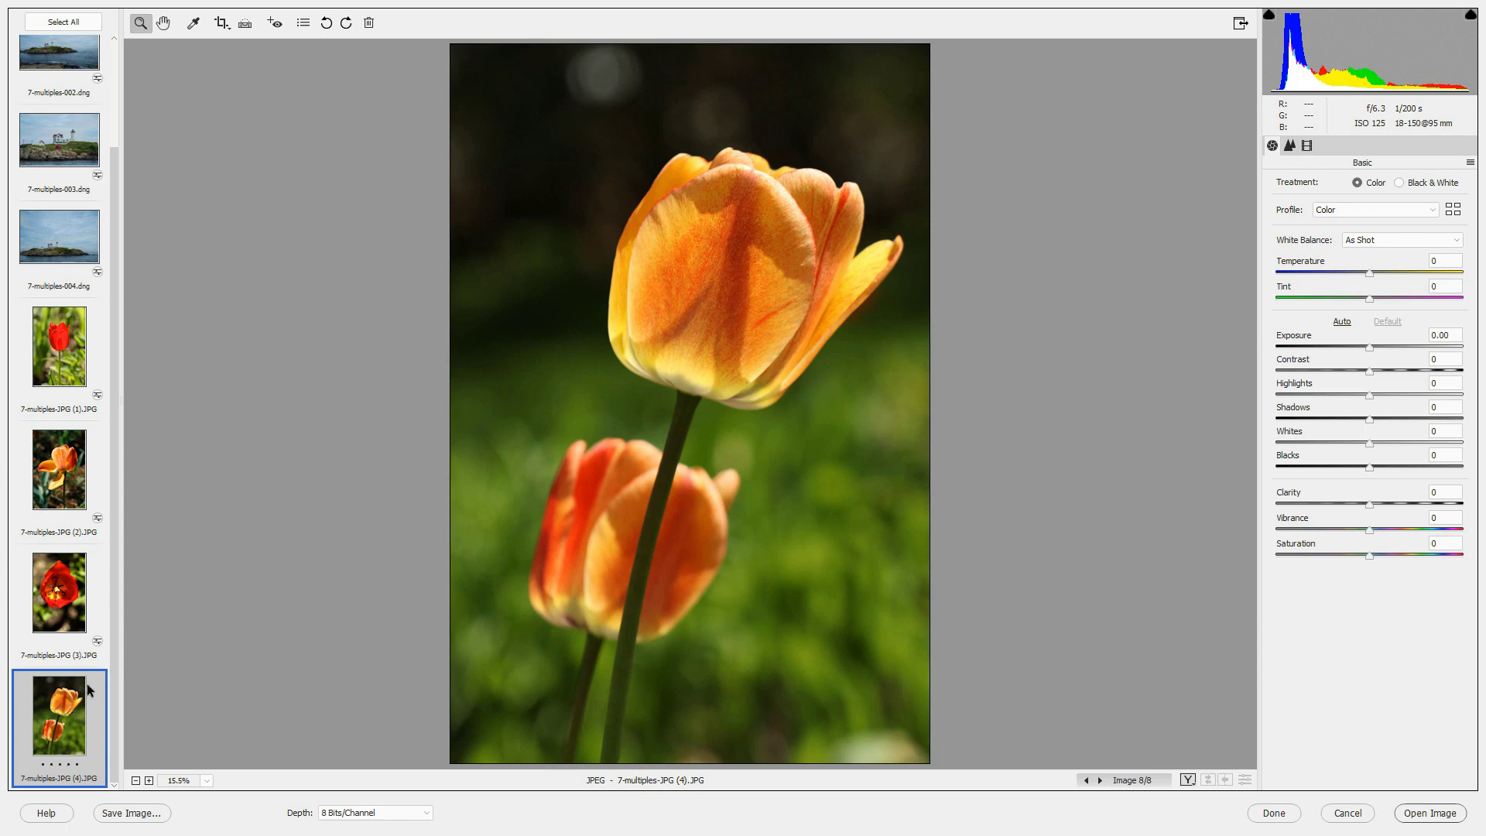
{"action": "left_click", "coordinate": [72, 468]}
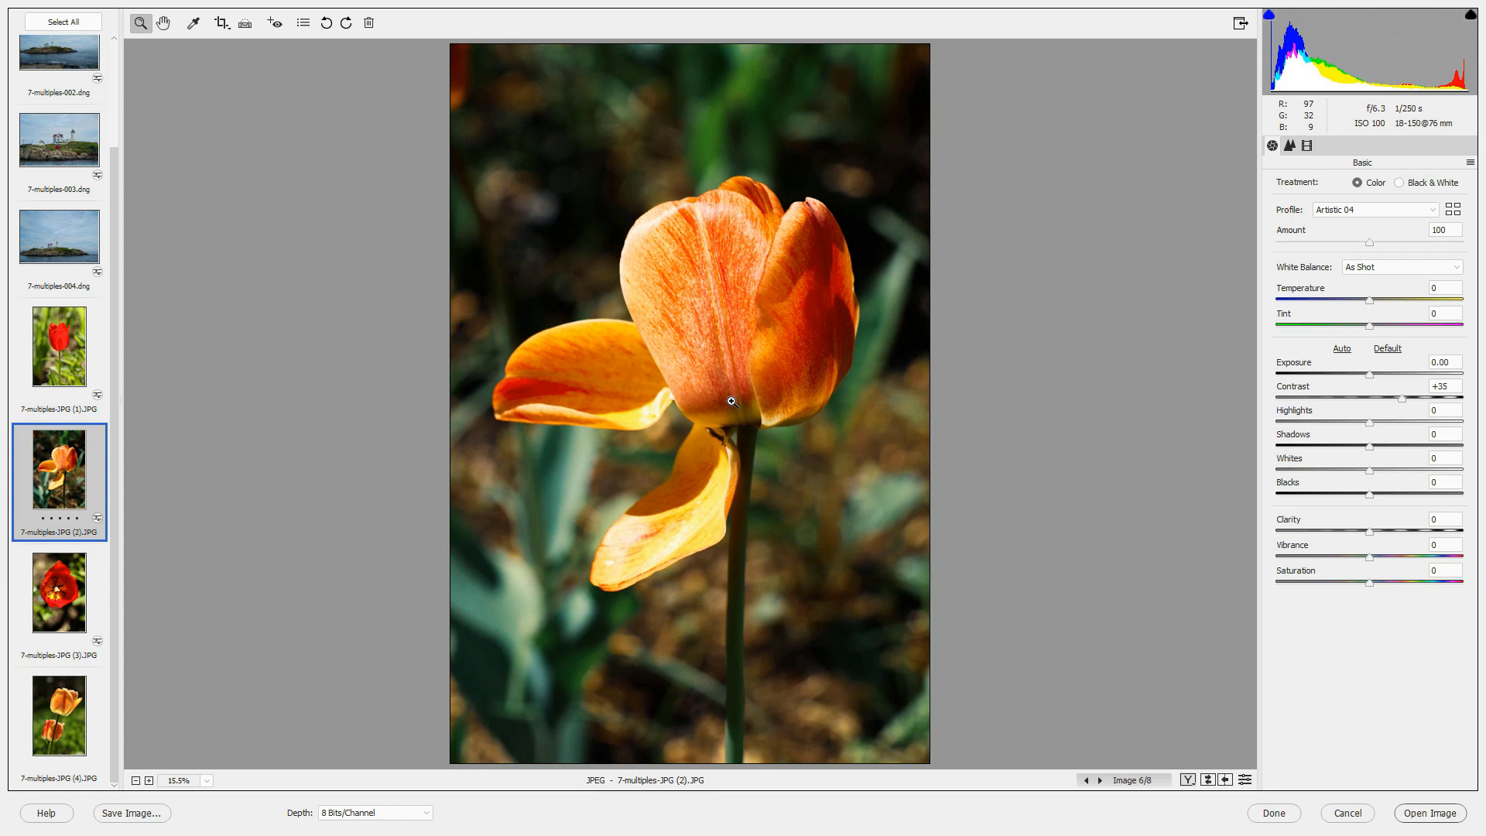
{"action": "left_click", "coordinate": [68, 730], "text": "ctrl"}
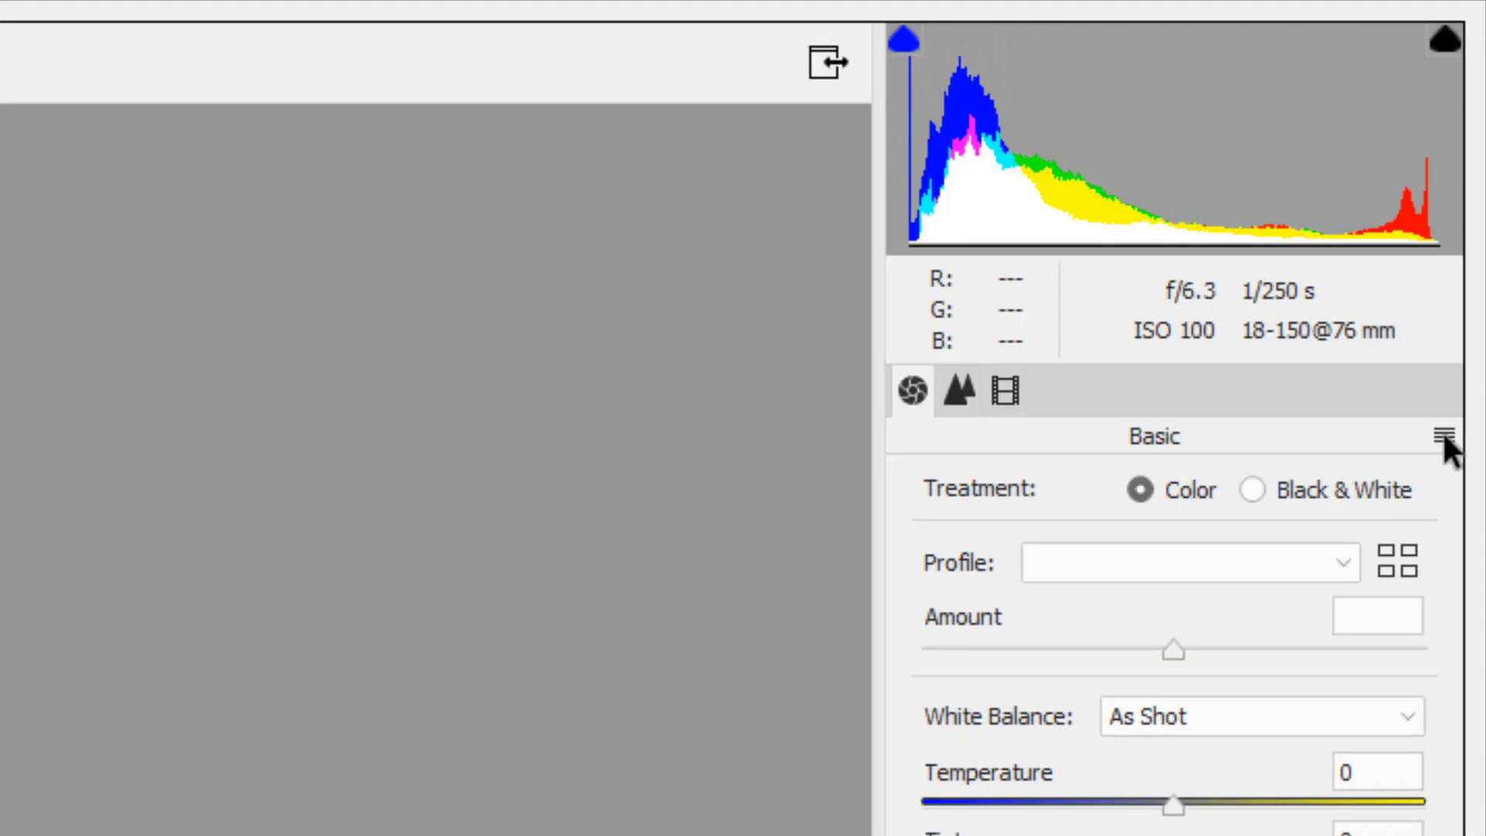
- Apply Previous Conversion to both selected tulips, then switch the settings back to Custom Settings
{"action": "left_click", "coordinate": [1469, 161]}
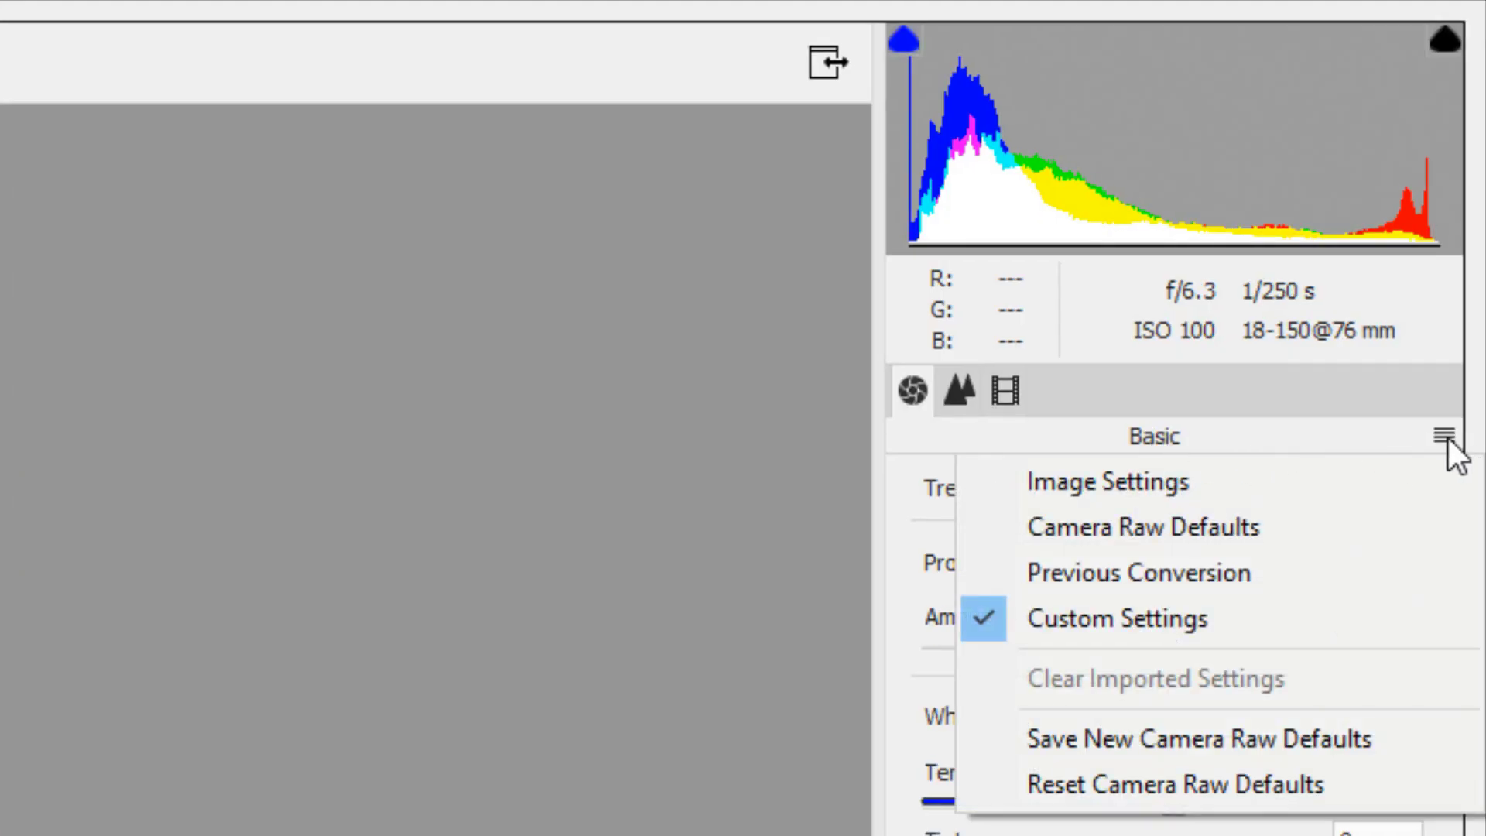
{"action": "left_click", "coordinate": [1088, 573]}
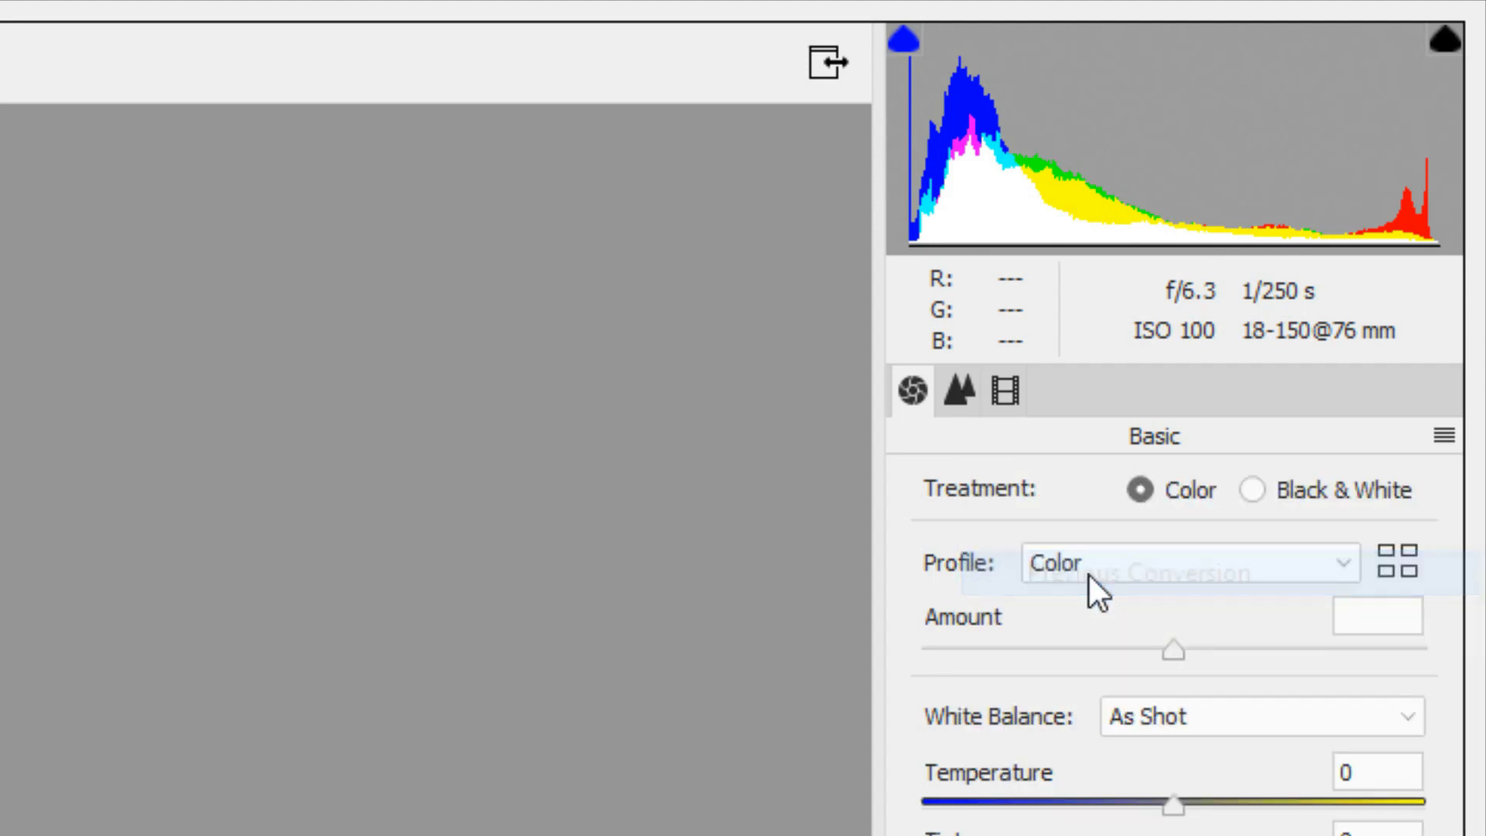
{"action": "left_click", "coordinate": [1444, 435]}
{"action": "left_click", "coordinate": [1158, 629]}
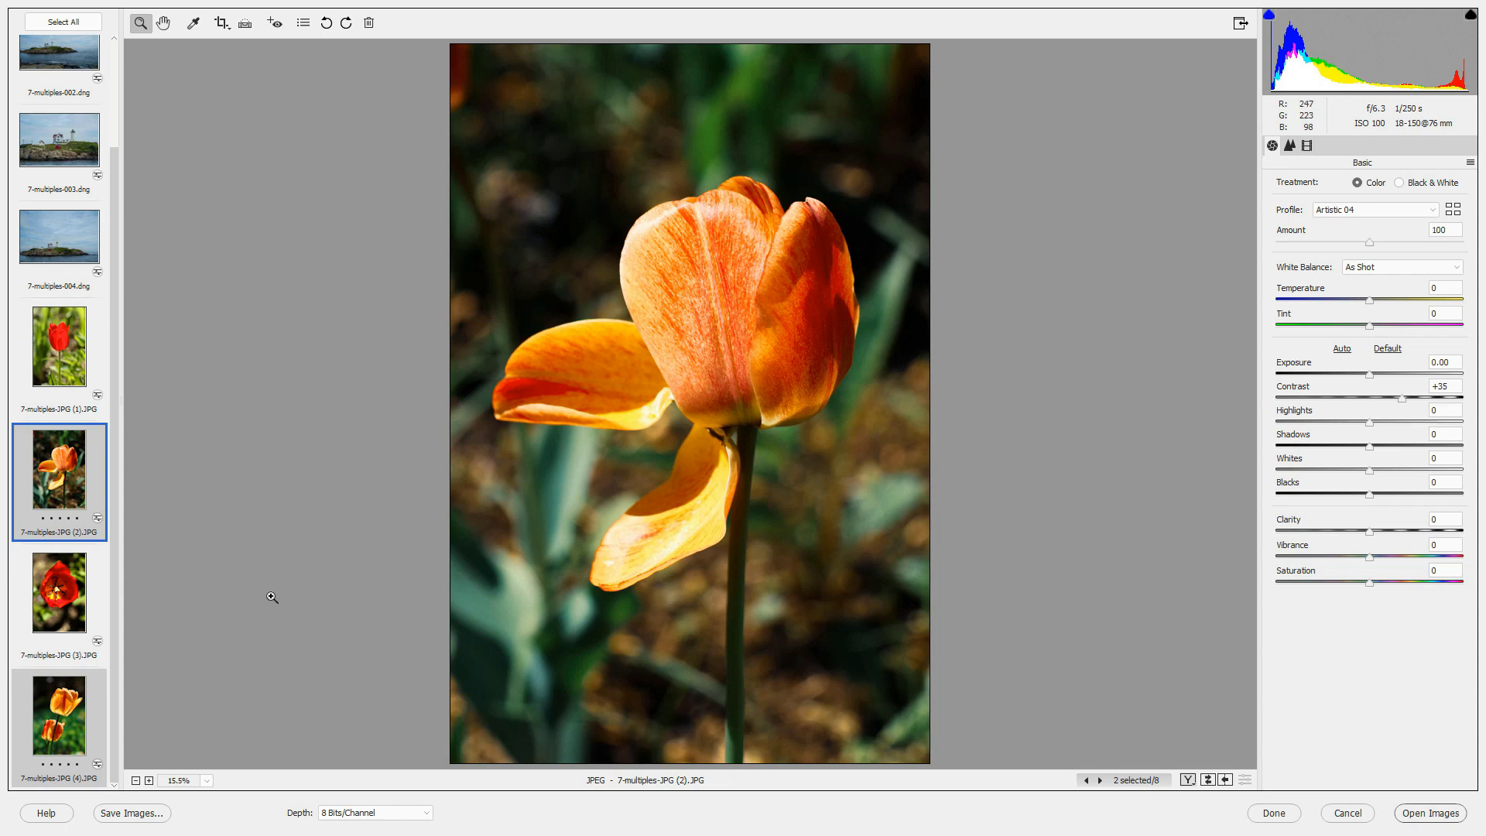
- Select only 7-multiples-JPG (4).JPG to view its Artistic 04 profile and Contrast +35
{"action": "left_click", "coordinate": [69, 710]}
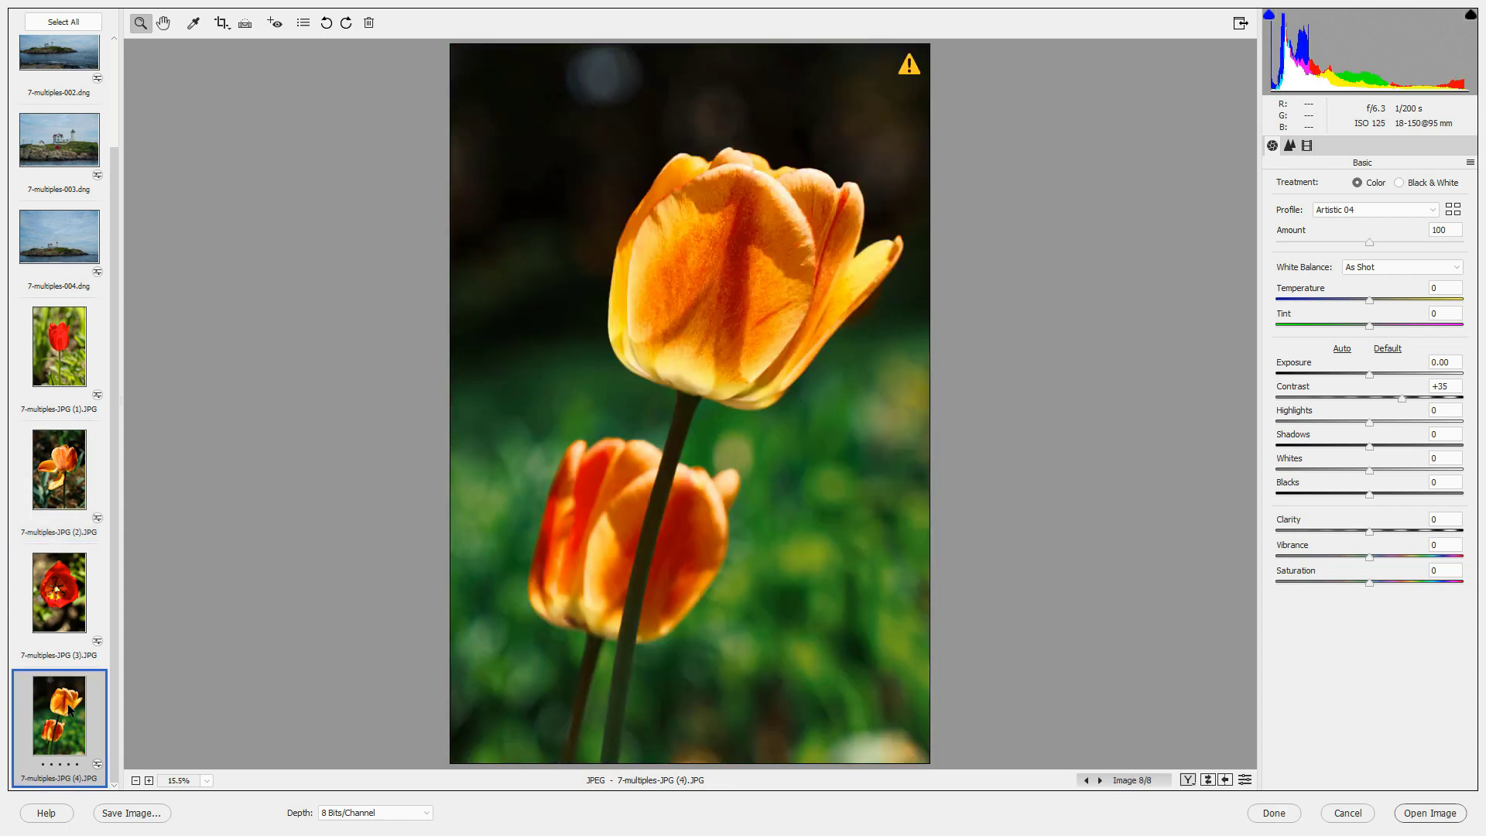